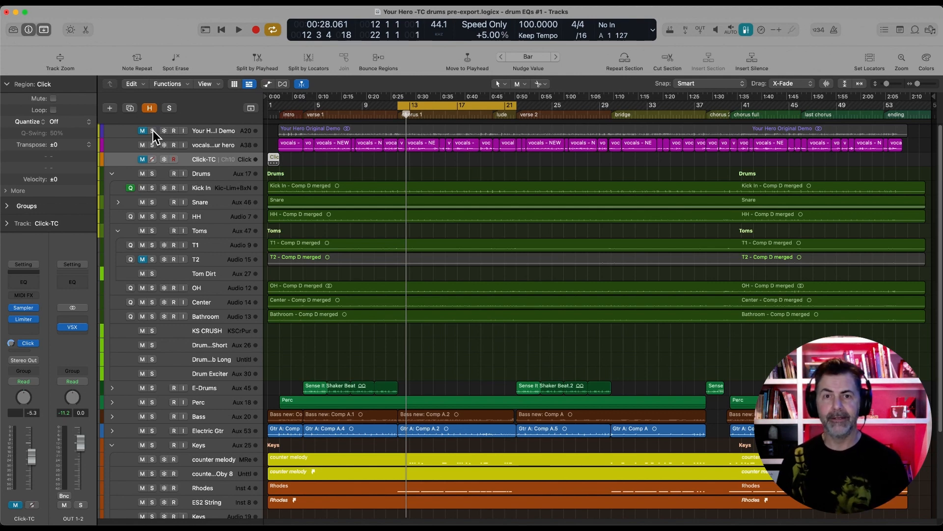
Audition the chorus 1 cycle with the original demo track soloed, and again as the full mix without solo
click(152, 131)
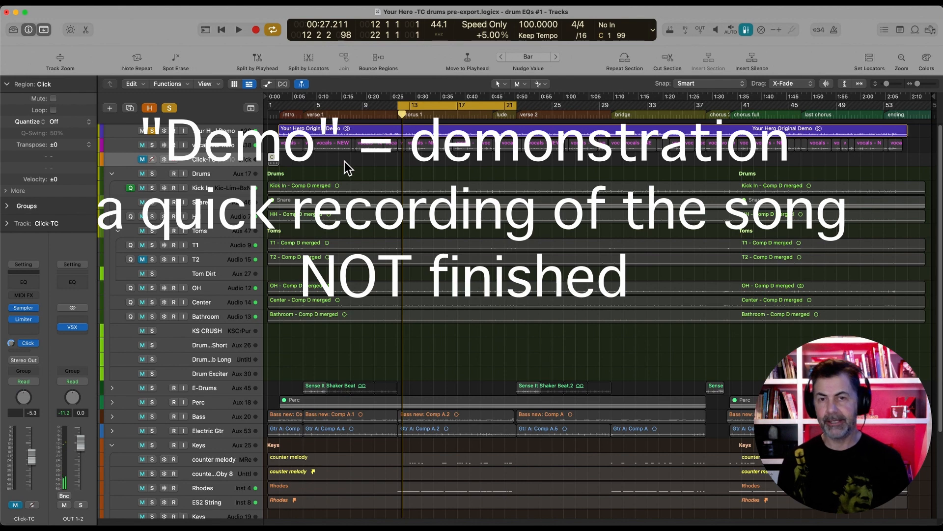
key(space)
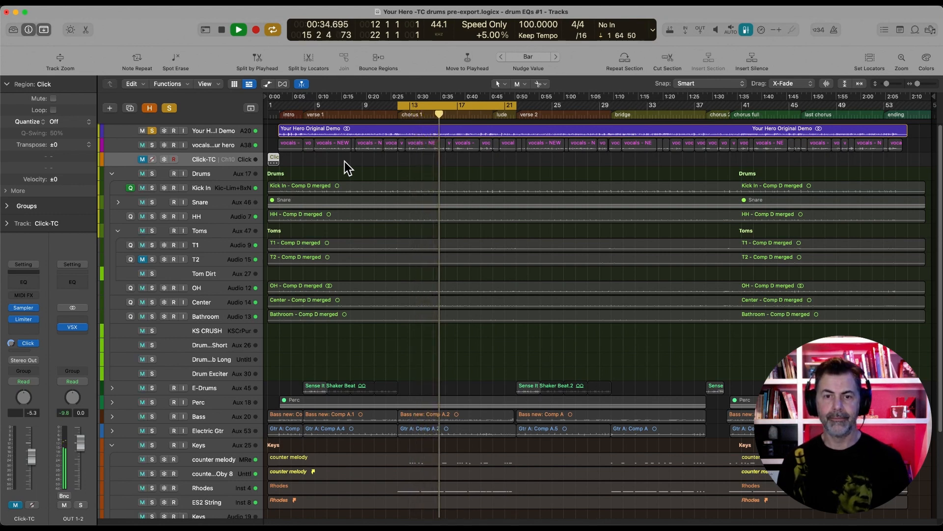
key(space)
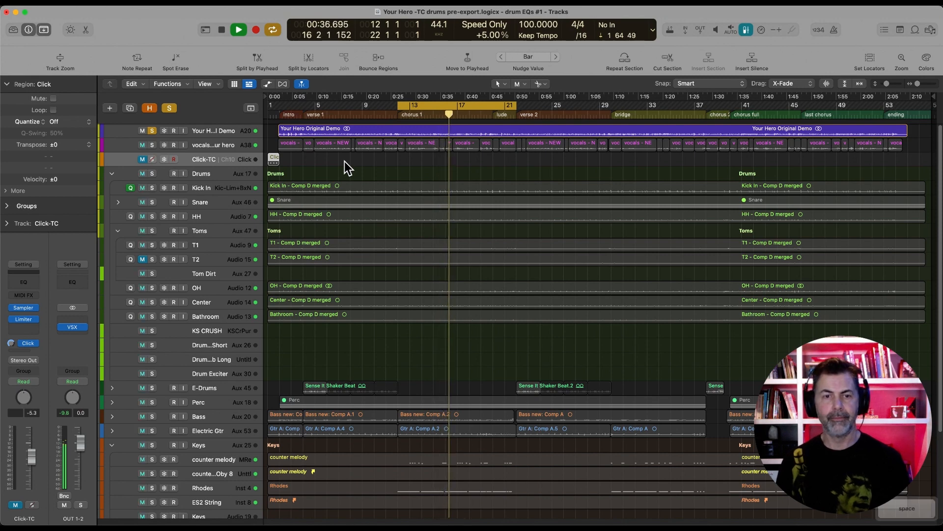
click(151, 130)
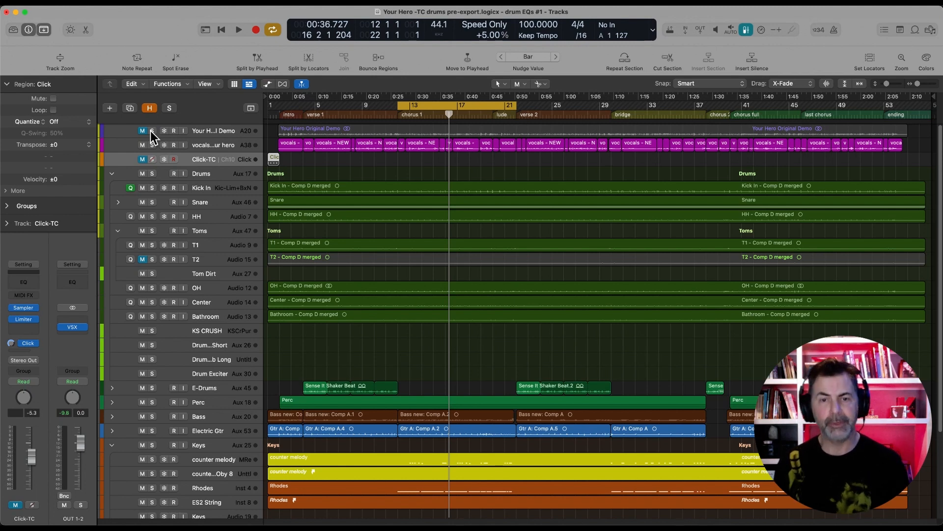
key(space)
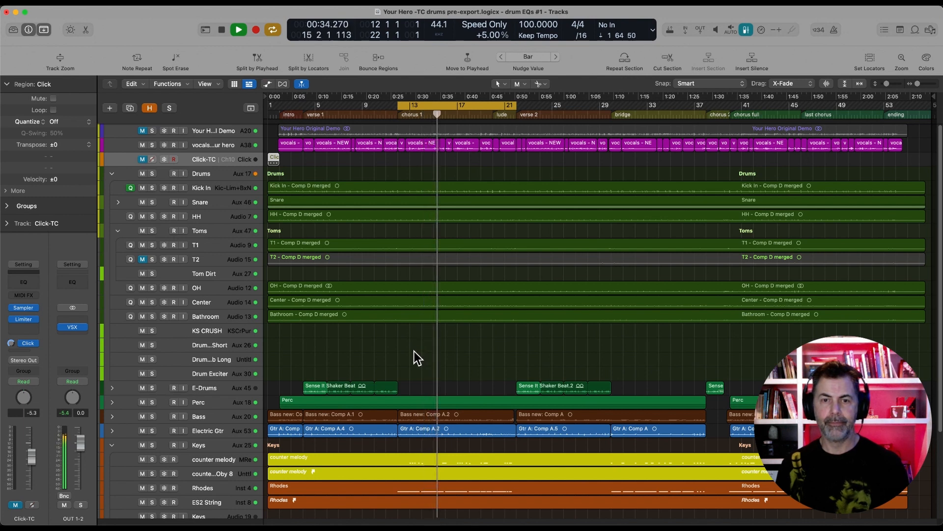
key(space)
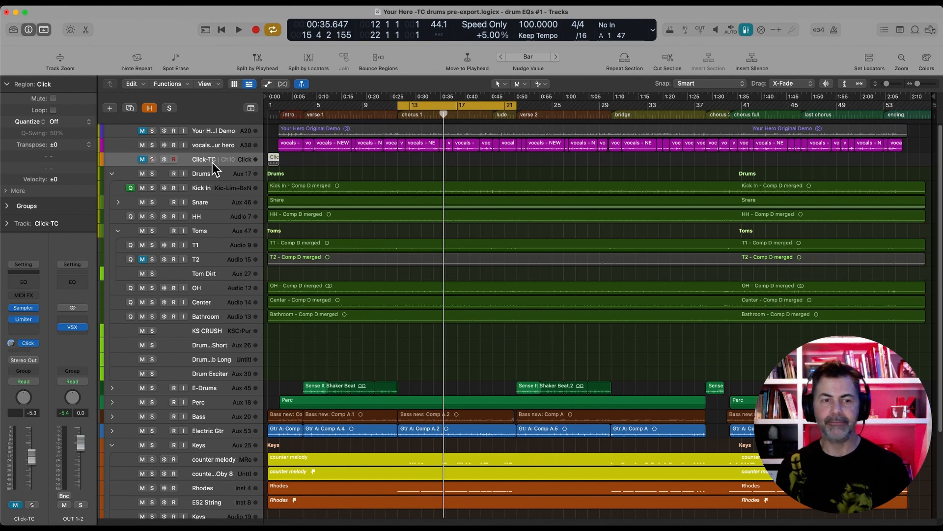
Unmute the Click-TC track, loop its Click region across the song and play chorus 1 with it
click(199, 160)
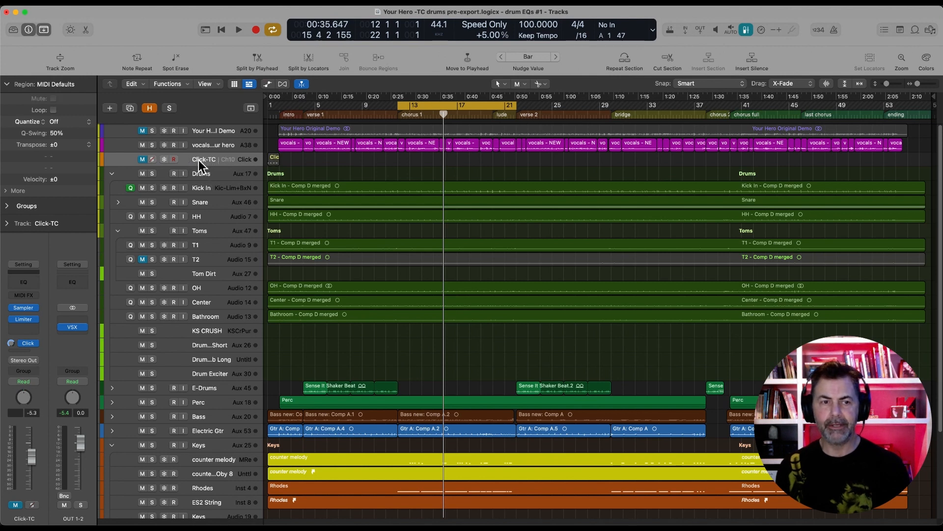
click(141, 160)
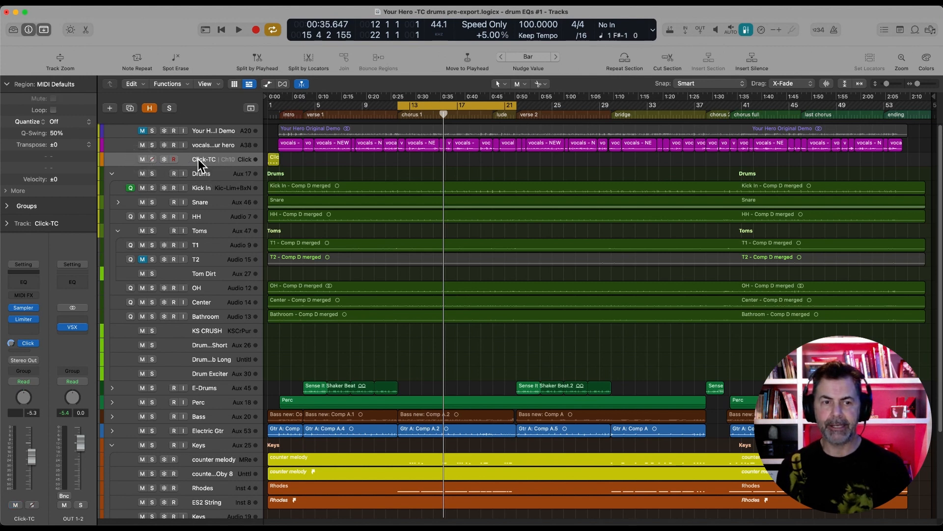
click(271, 160)
click(52, 109)
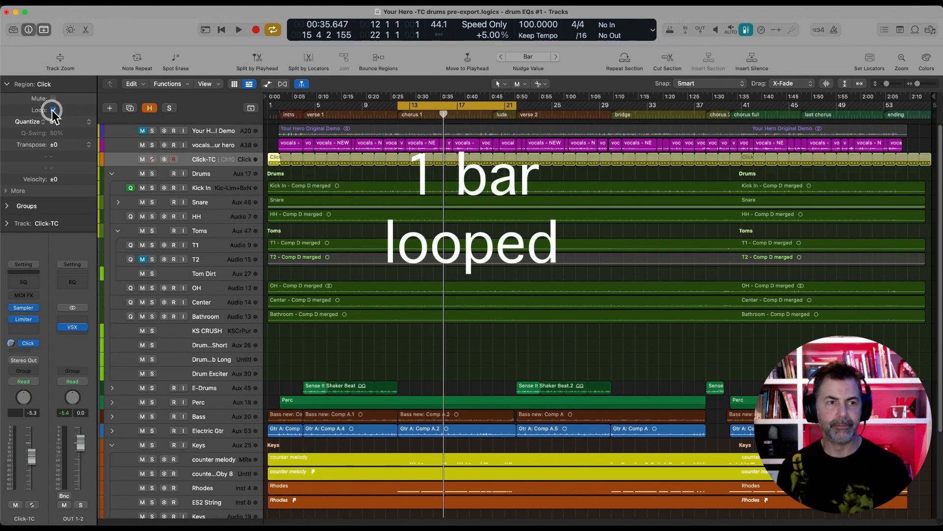
key(space)
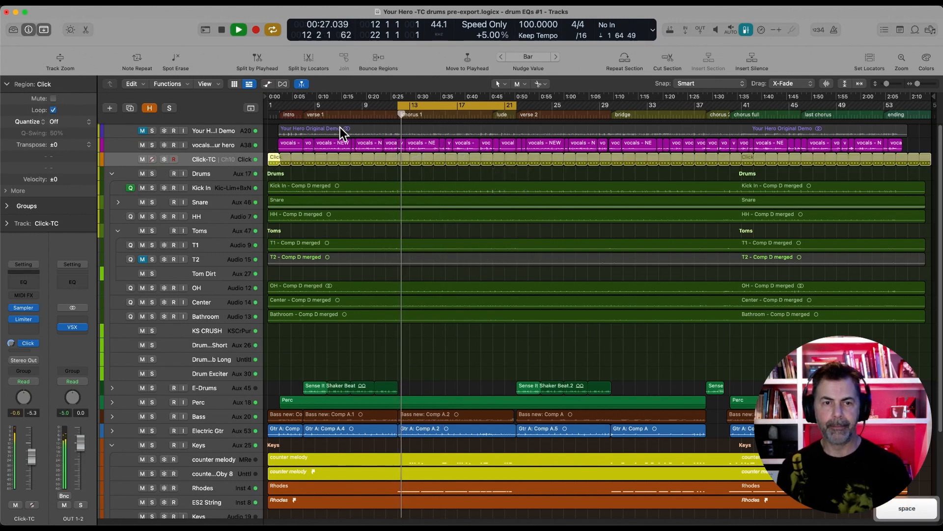
key(space)
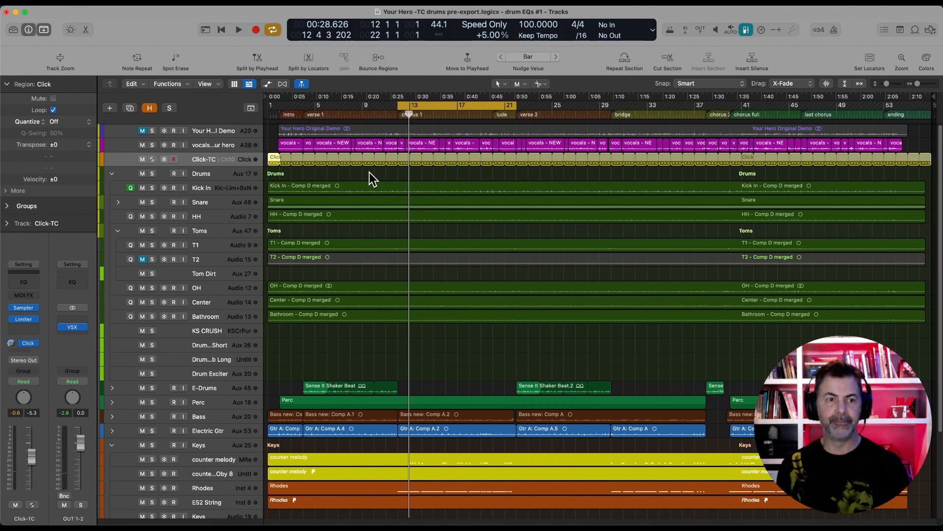
Show the mixer, select the drum channels from Kick In to Bathroom, and solo the Drums stack to audition it
scroll(398, 256, down, 1)
scroll(402, 262, down, 5)
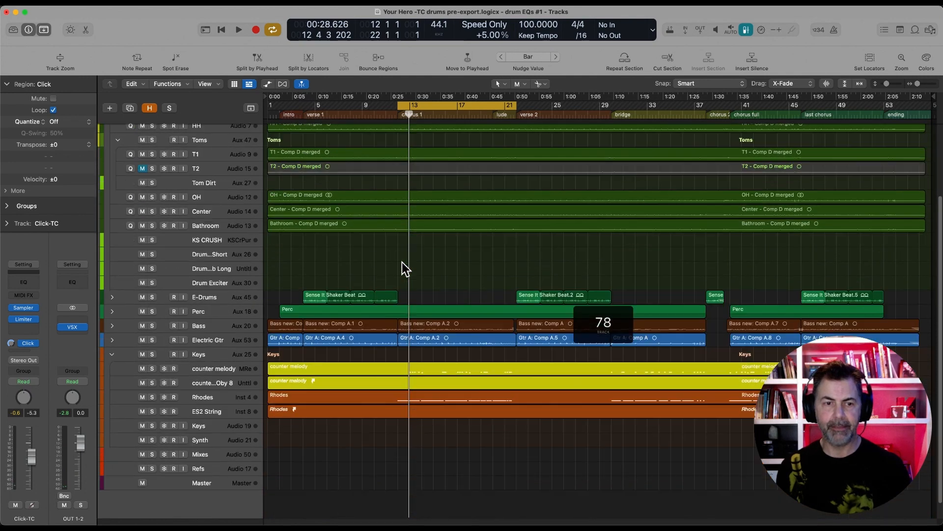
scroll(401, 261, up, 6)
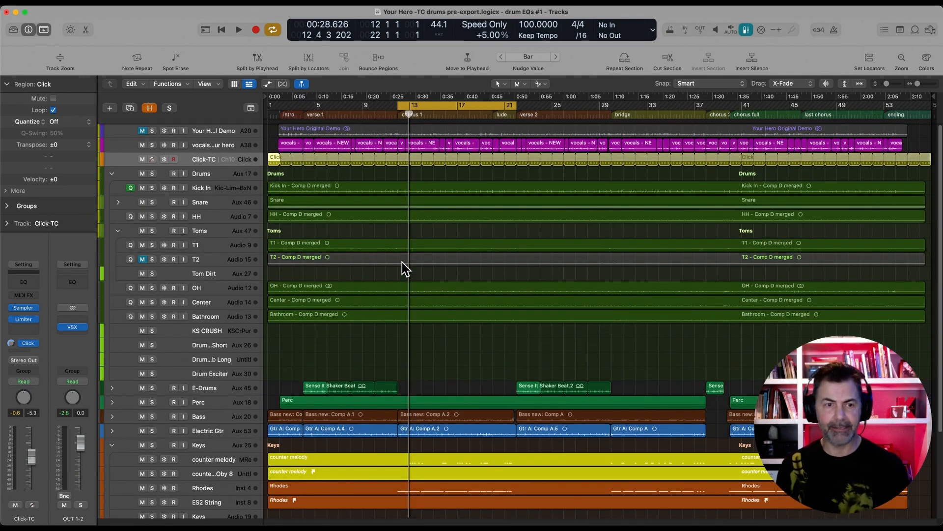
key(x)
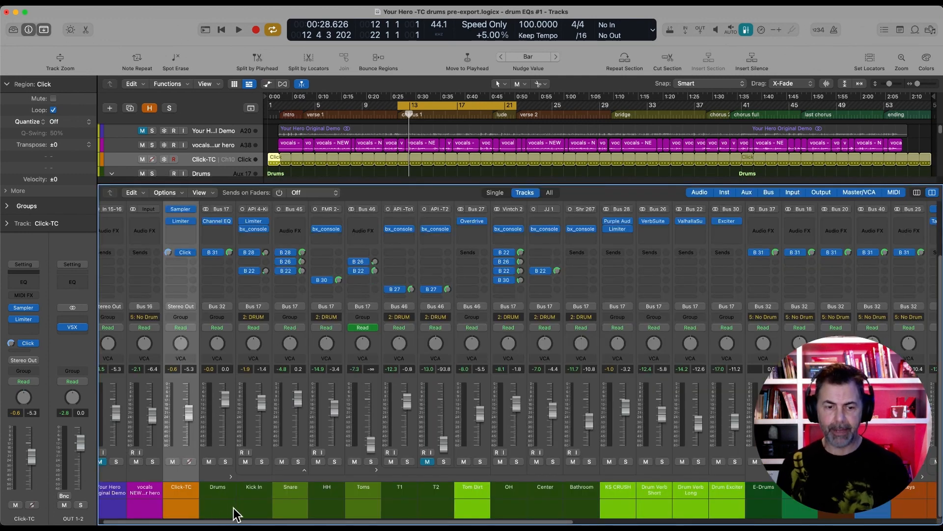
drag(252, 503, 577, 499)
click(246, 501)
click(225, 461)
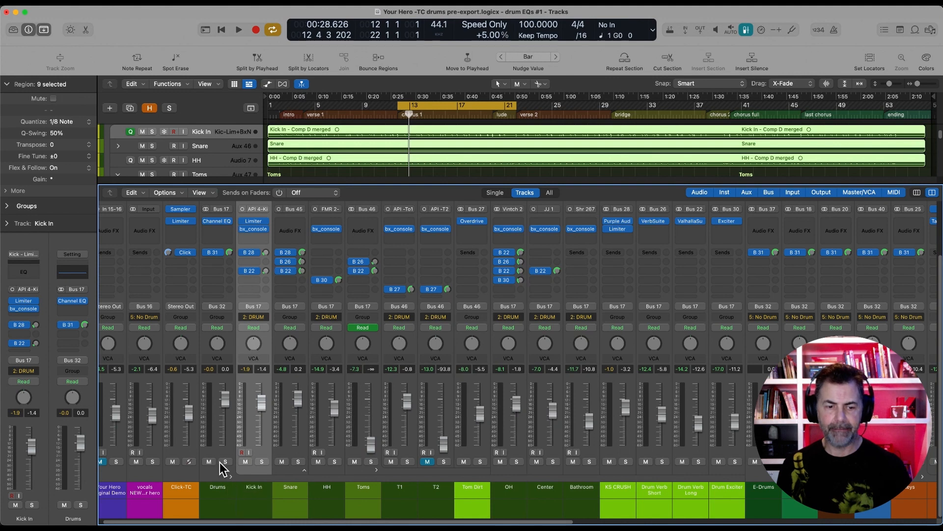
key(space)
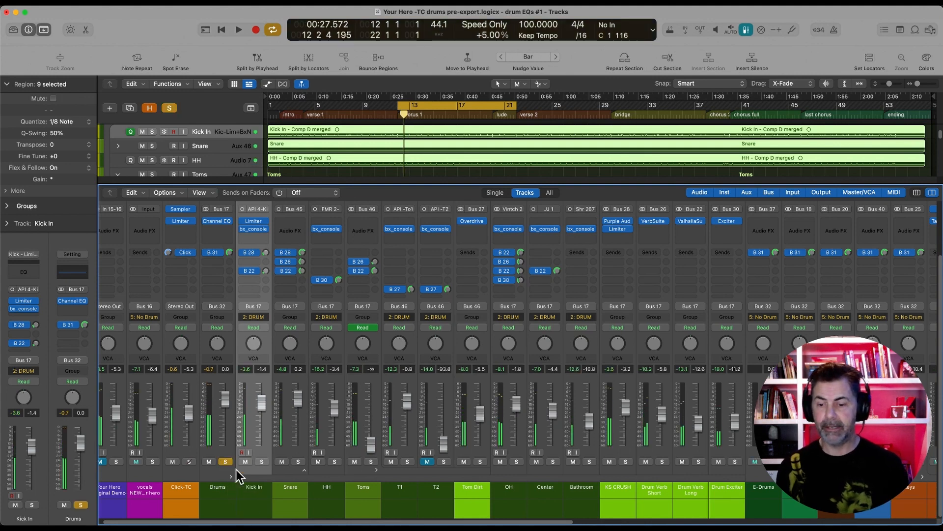
Inspect the KS CRUSH, Drum Verb Long and Drum Exciter channels in the mixer, and hide the mixer
click(622, 498)
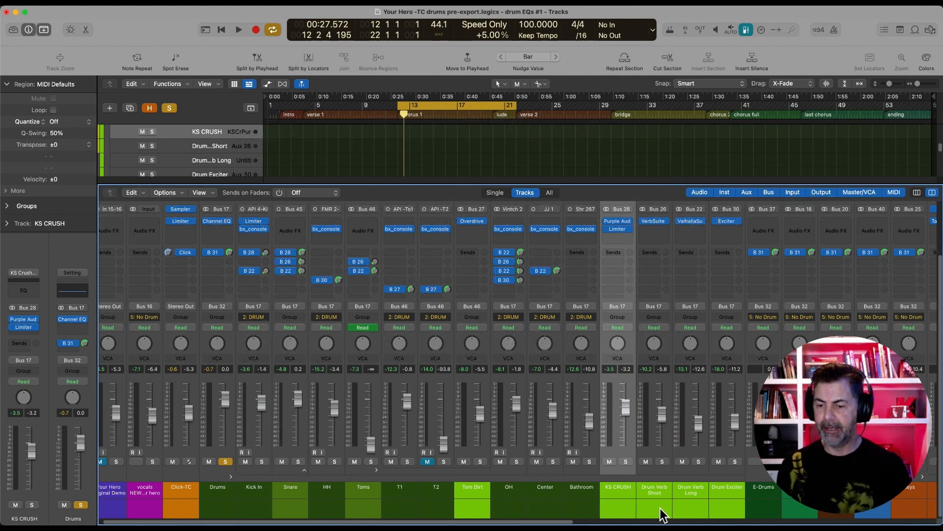
click(689, 504)
click(730, 503)
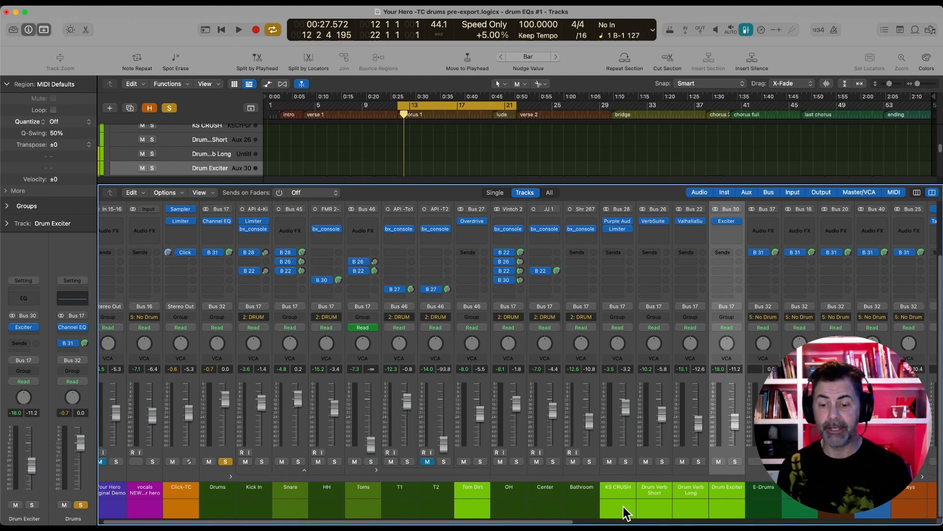
key(x)
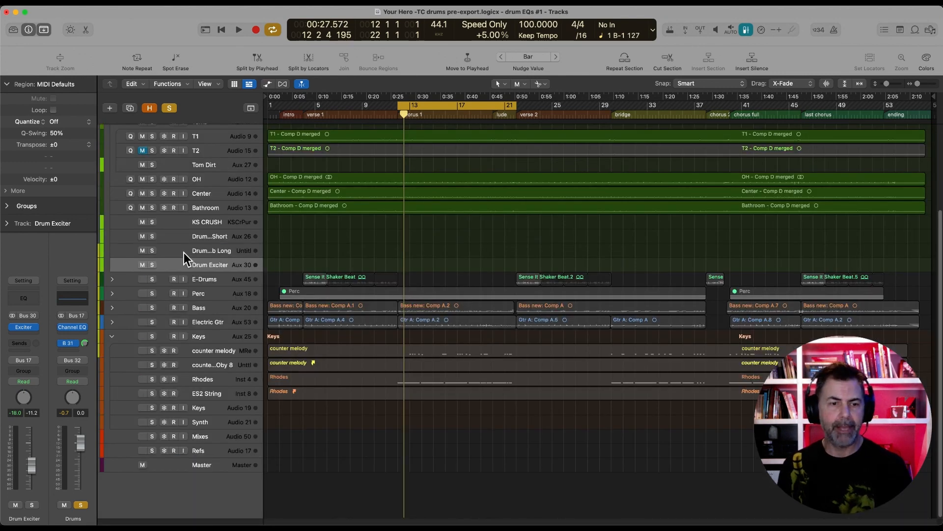
Go through the KS CRUSH, Drum Verb Short, Drum Verb Long and Drum Exciter tracks in the track list
click(199, 222)
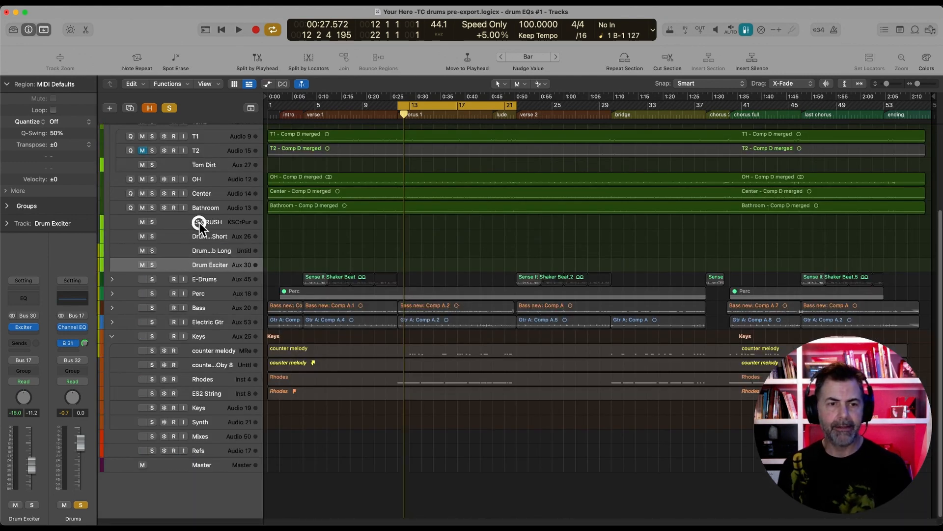
click(199, 235)
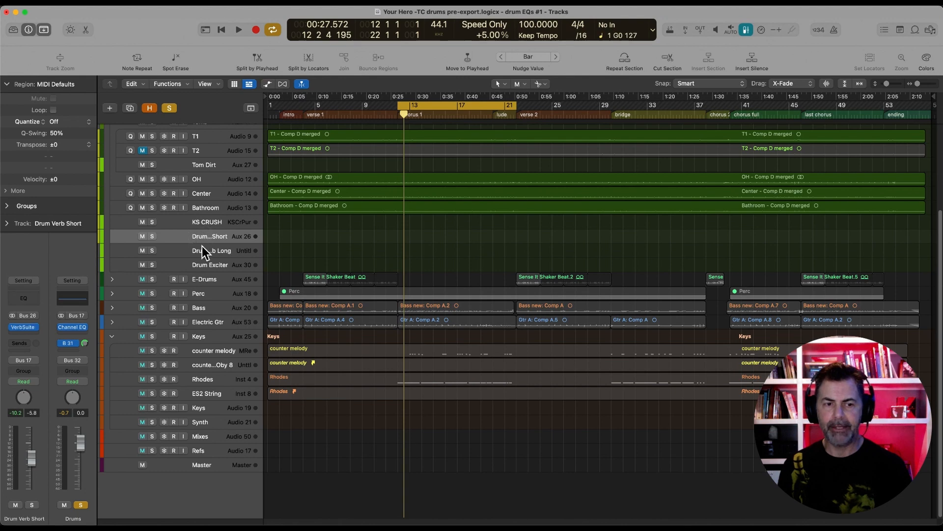
click(201, 249)
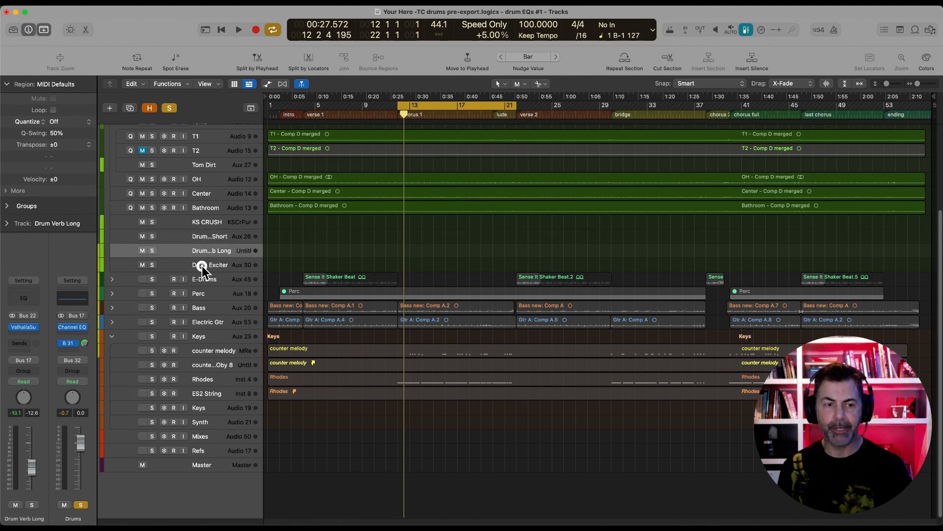
click(202, 266)
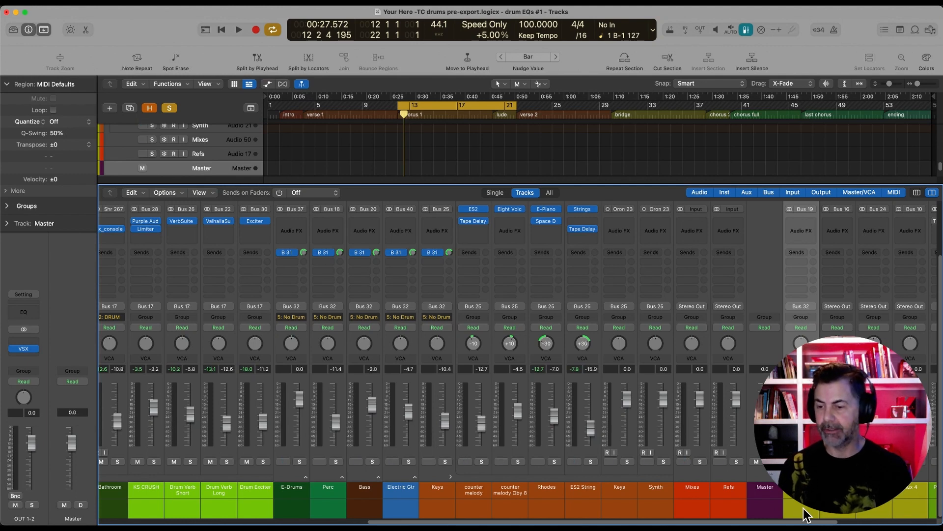
Inspect the Bus 19 channel next to Master in the mixer, and select the Drum Exciter track in the track list
click(804, 508)
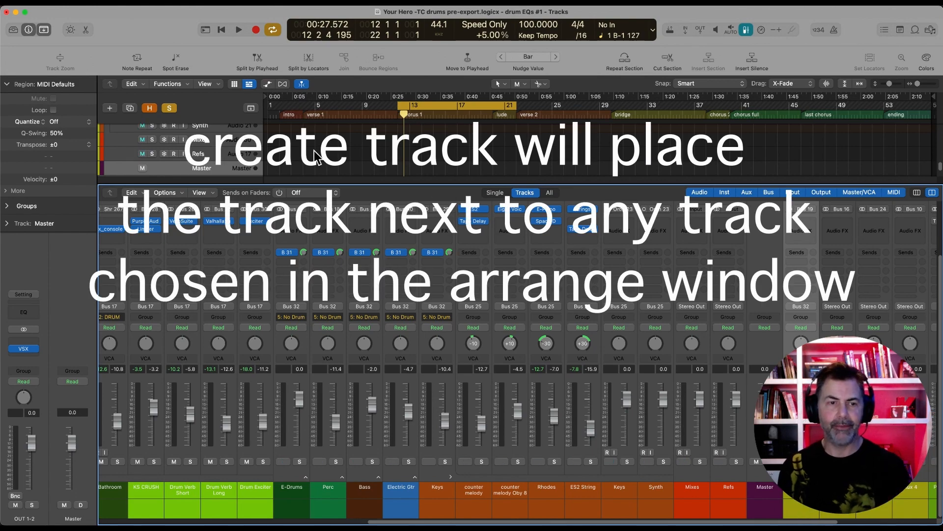
click(319, 160)
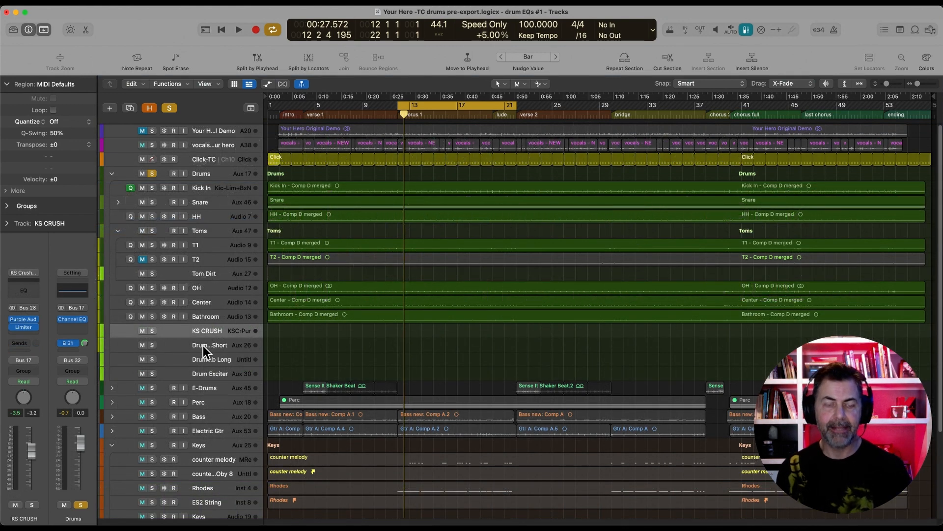
click(199, 373)
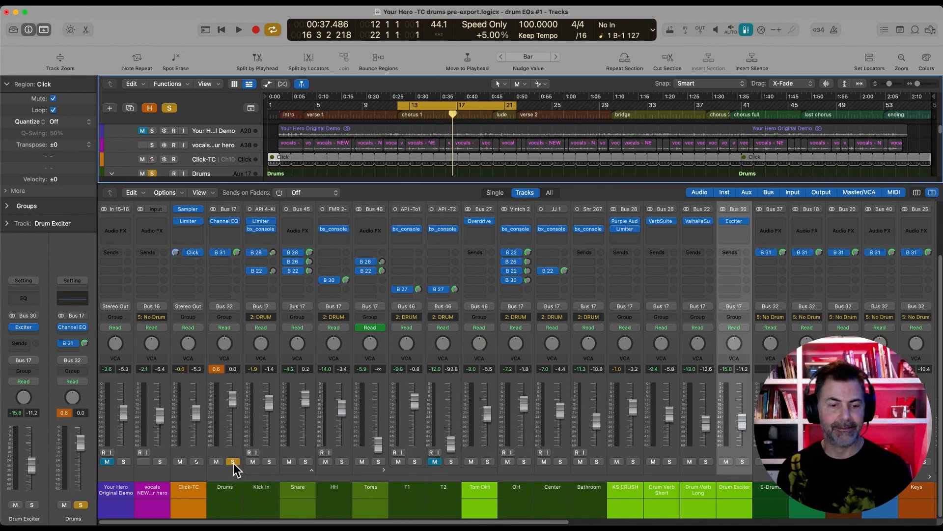
Compare the soloed drums with and without effects by muting KS CRUSH, Drum Verb Short, Drum Verb Long and Drum Exciter together
key(space)
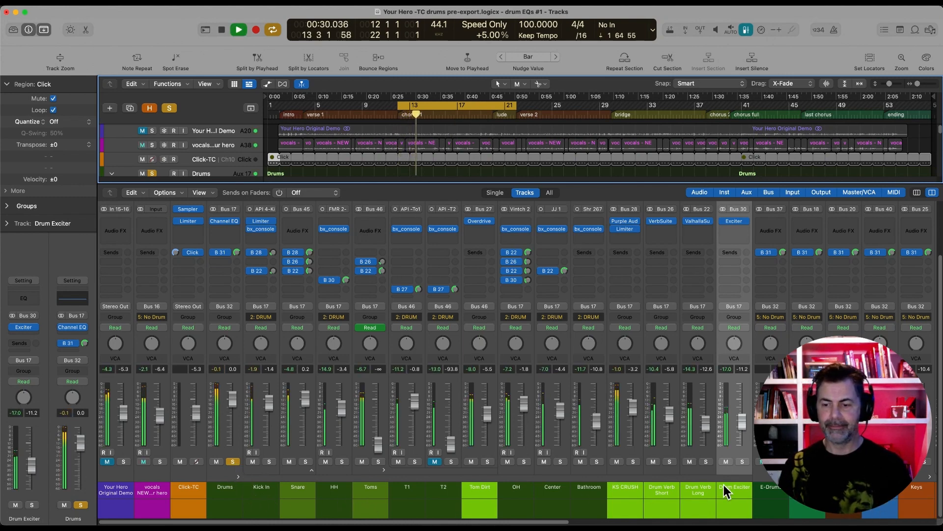
key(space)
drag(630, 499, 732, 497)
click(616, 462)
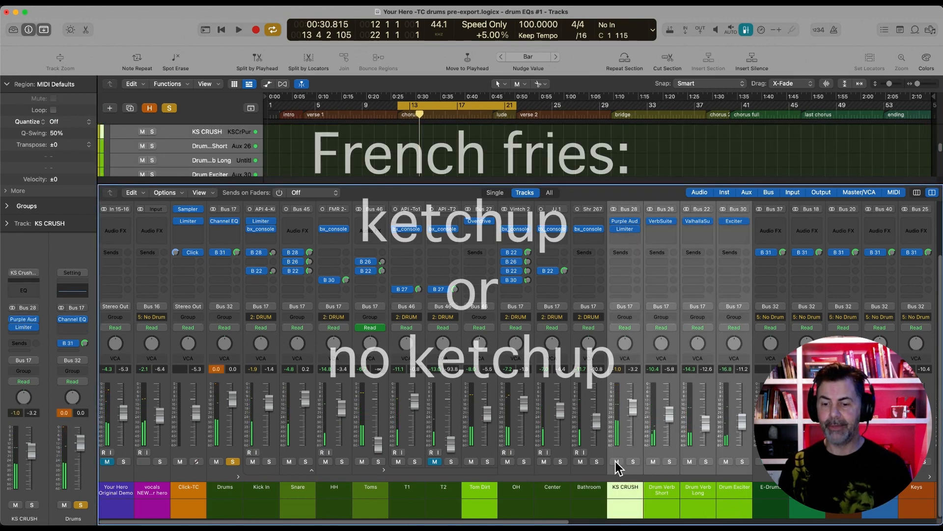
key(space)
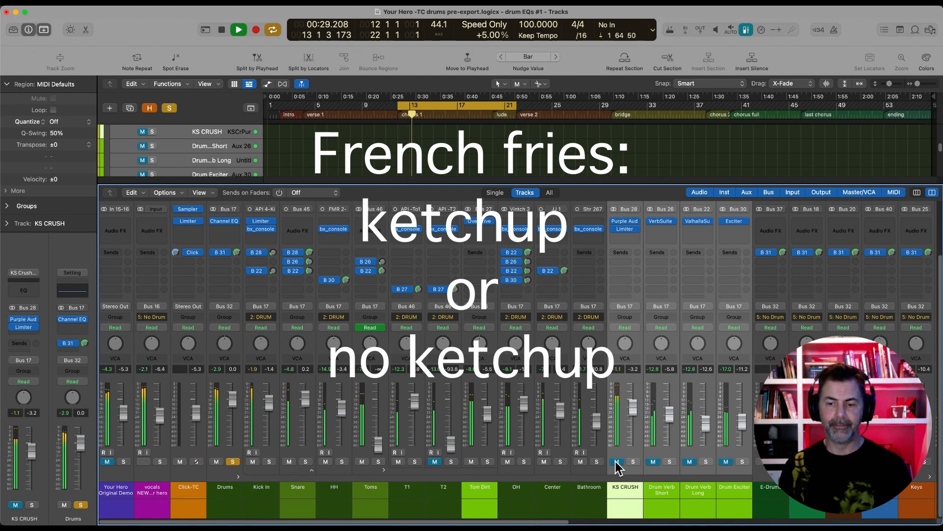
key(space)
Mute the Center and Bathroom channels together and audition the soloed drums without them
click(557, 499)
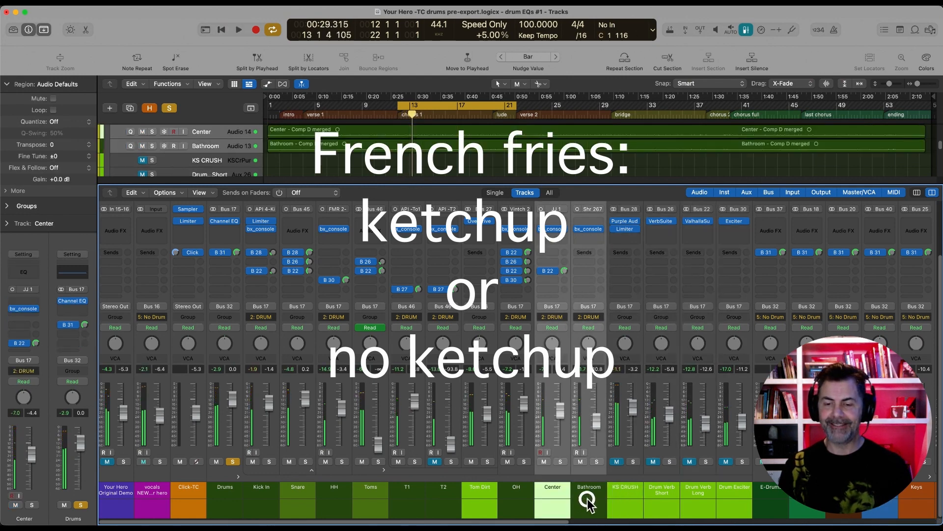
click(544, 461)
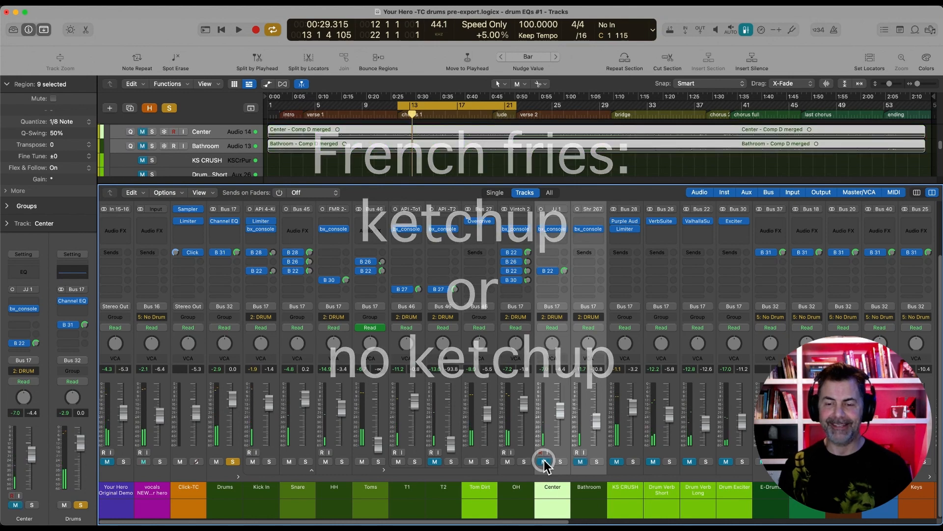
key(space)
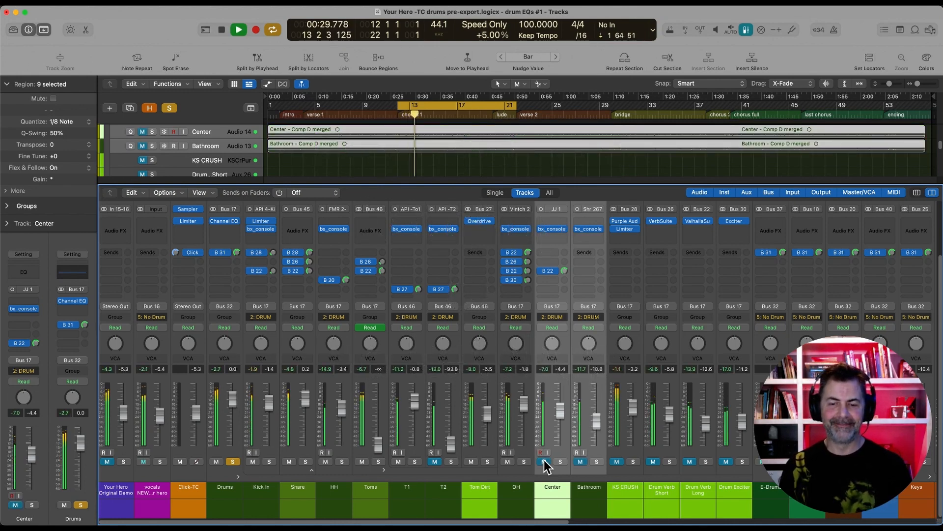
key(space)
Inspect the Snare and HH channels in the mixer, ending with Snare selected
click(298, 496)
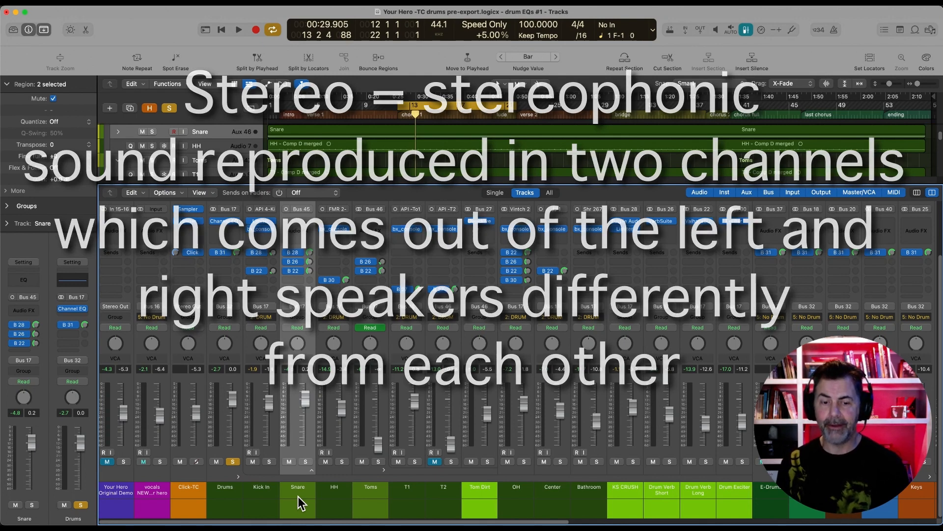
click(339, 506)
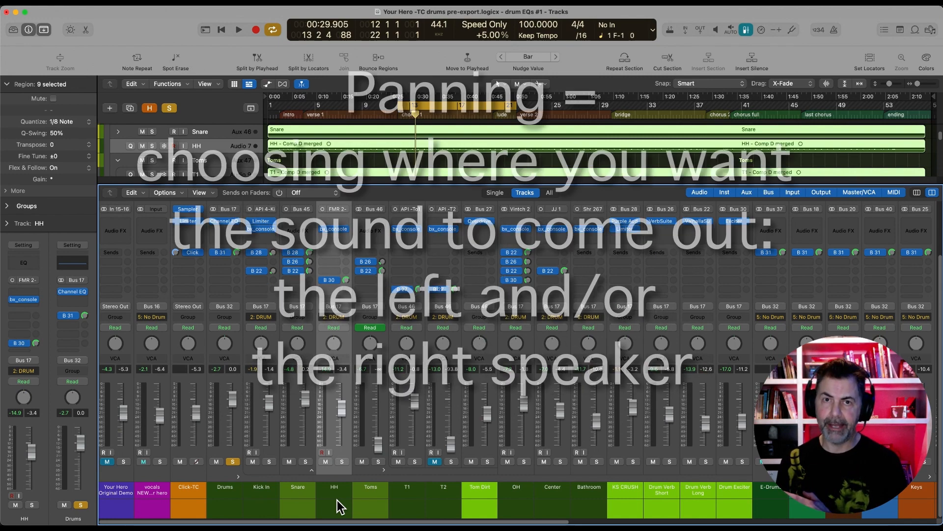
click(298, 500)
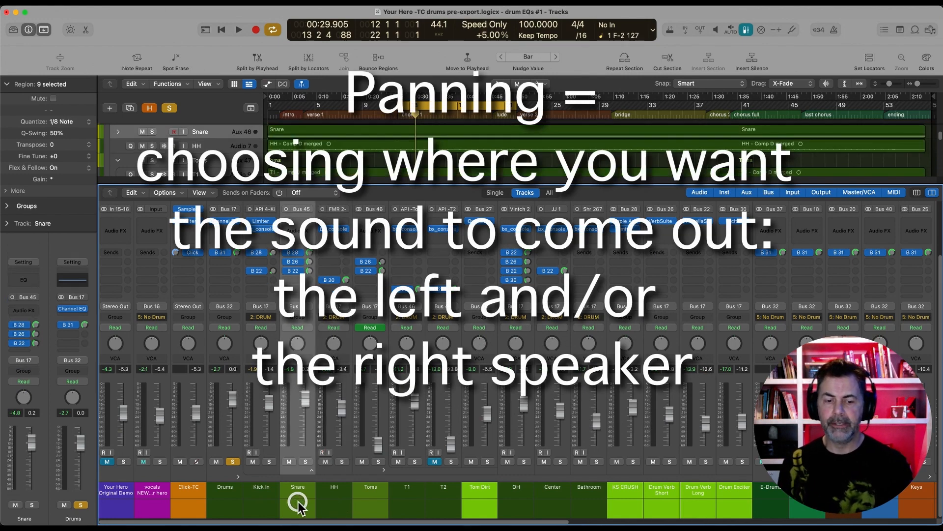
Expand the Snare stack, inspect its SD top and SD bot channels, and collapse it again with Snare selected
click(313, 471)
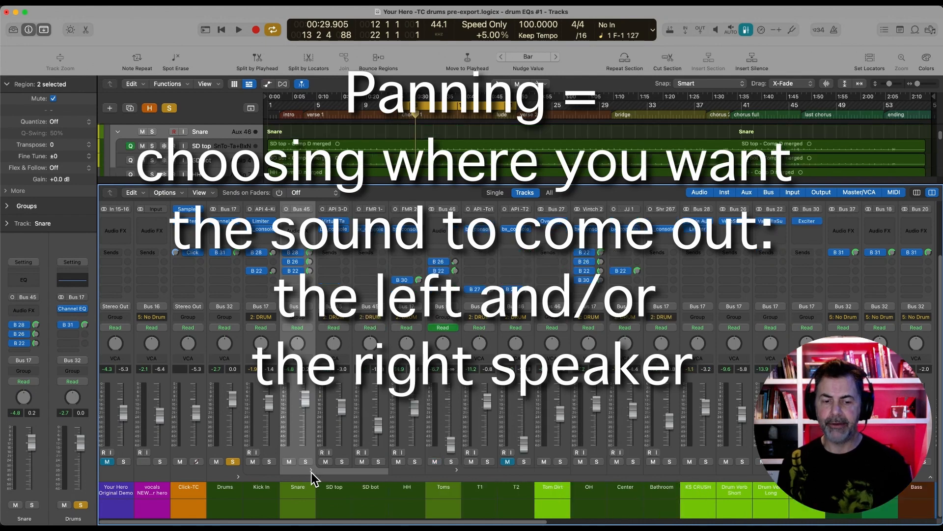
click(333, 499)
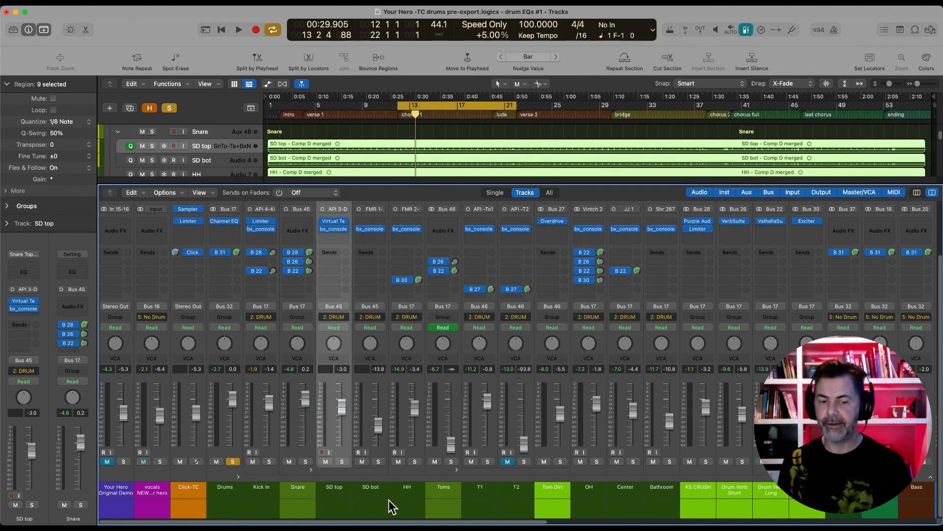
click(372, 497)
click(345, 506)
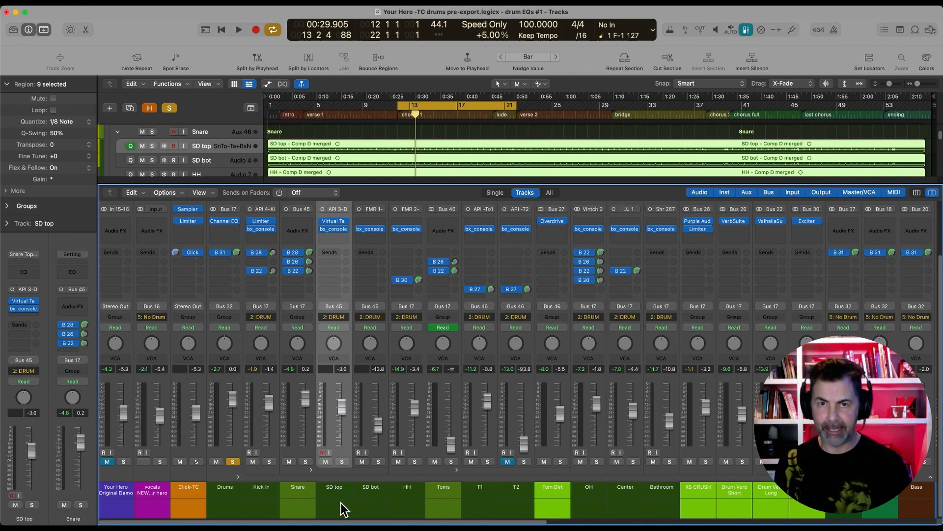
click(312, 470)
click(303, 496)
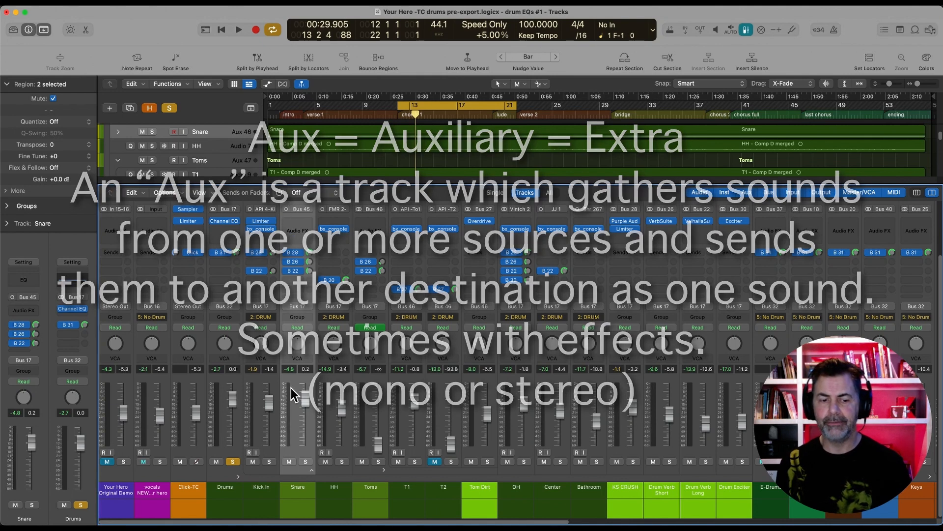
Inspect the panning of the HH, T1 and counter melody channels in the mixer
click(333, 508)
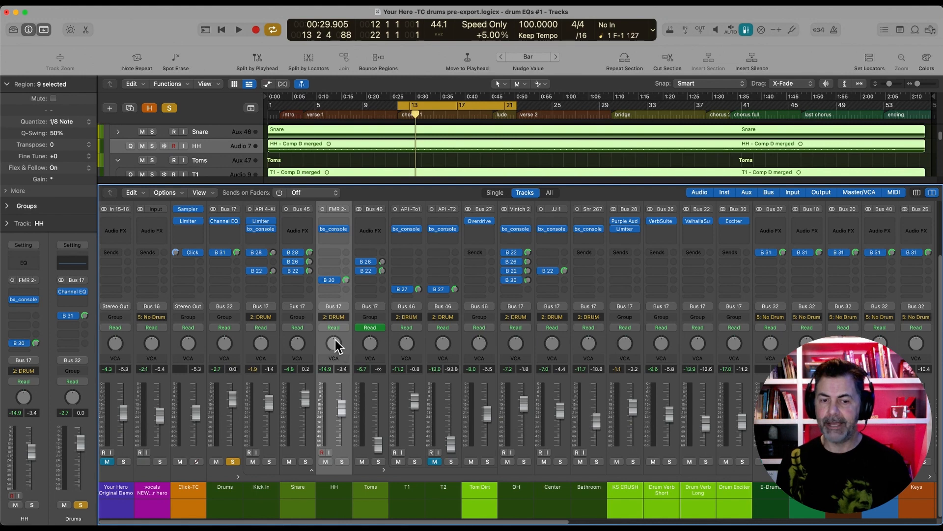
drag(333, 343, 337, 370)
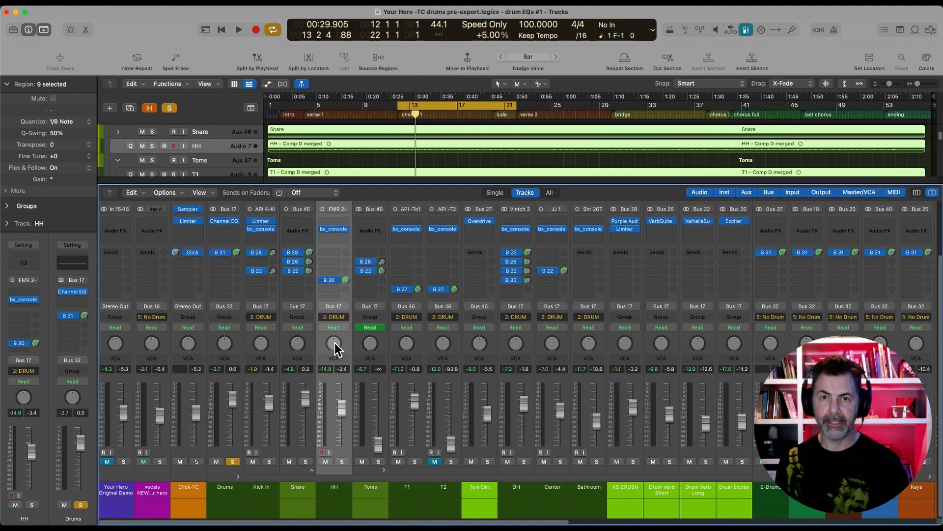
click(414, 502)
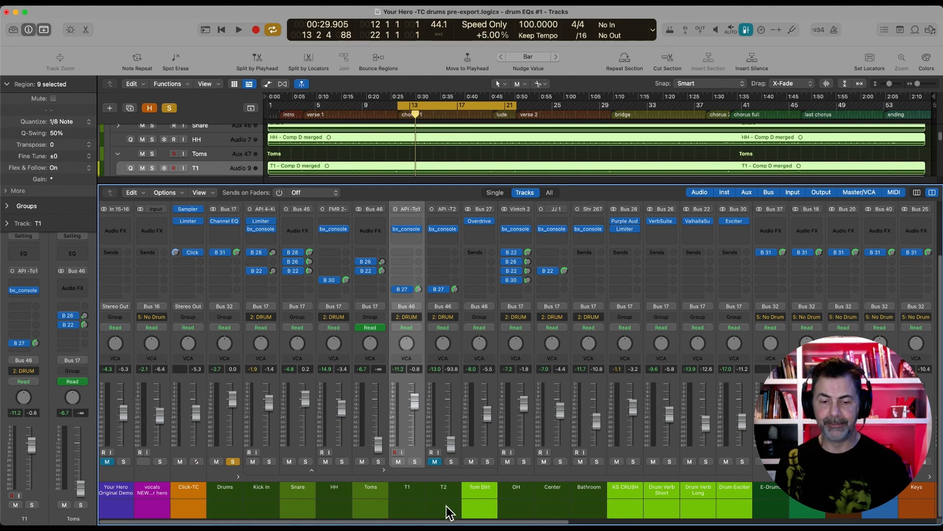
scroll(668, 496, right, 8)
click(668, 497)
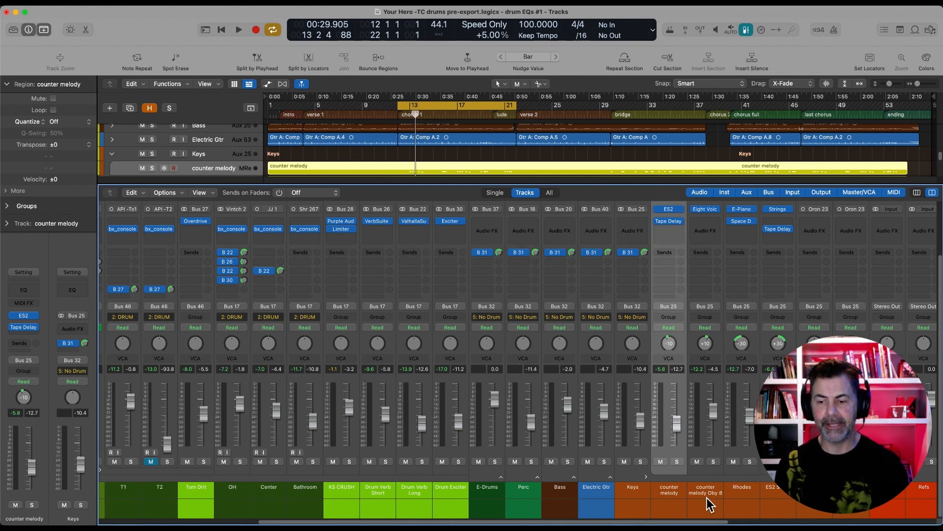
Return to the drum channels in the mixer and audition the unsoloed mix in chorus 1
scroll(288, 485, left, 10)
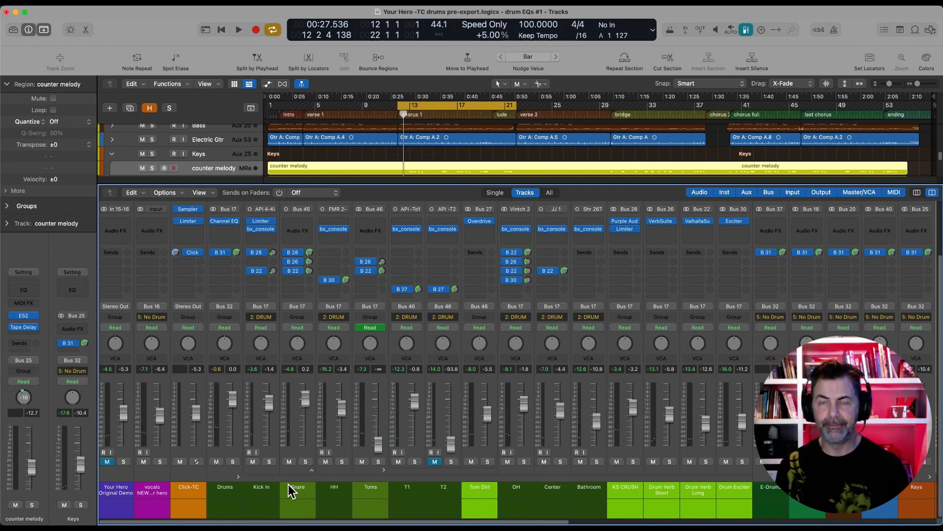
key(space)
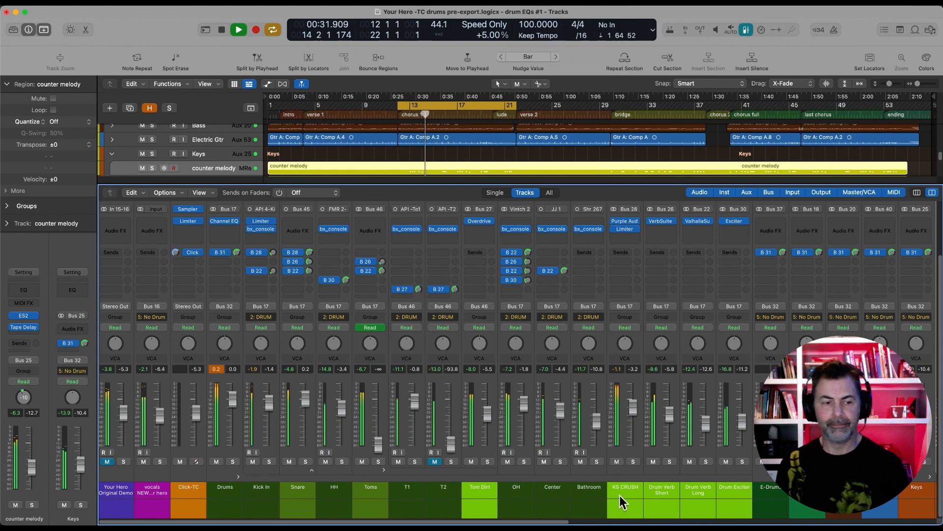
key(space)
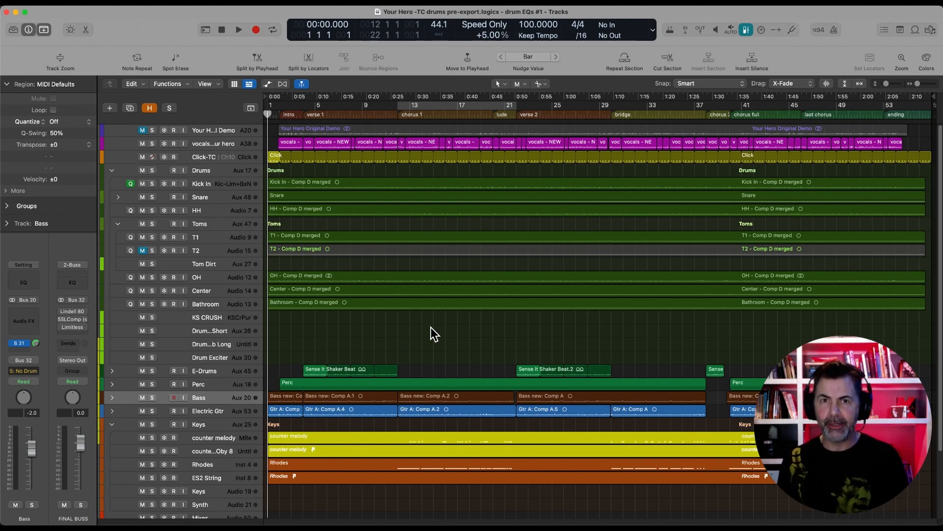
Select the Click-TC, Kick In, Snare, HH, T1, Tom Dirt, OH, Center and Bathroom tracks together, leaving out T2
click(202, 157)
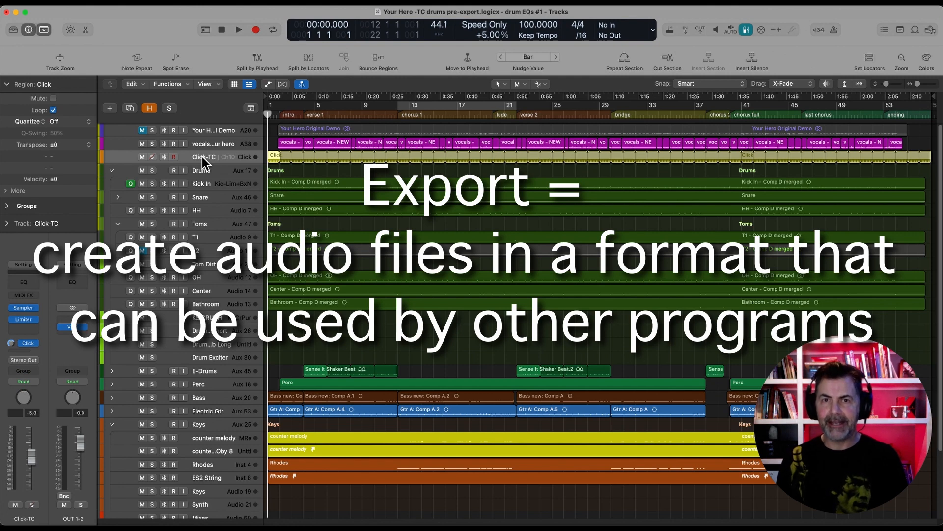
click(202, 182)
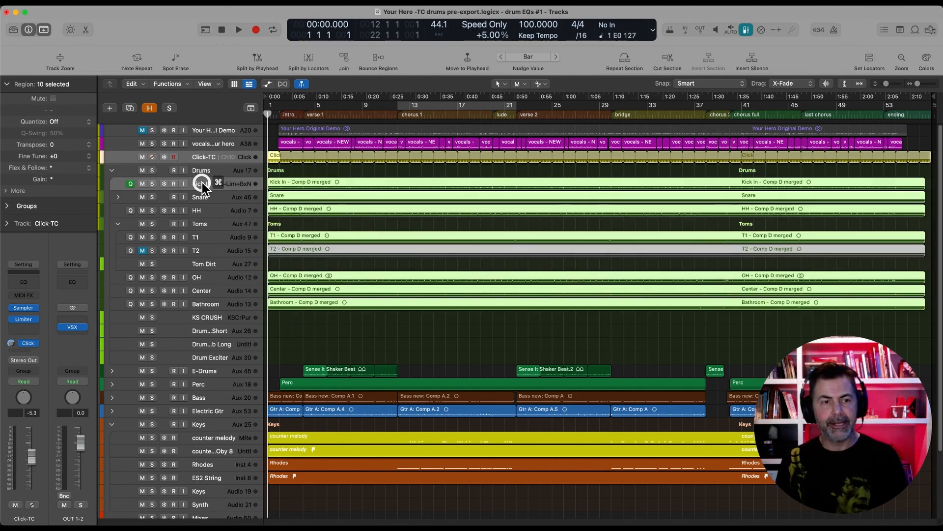
super+click(199, 210)
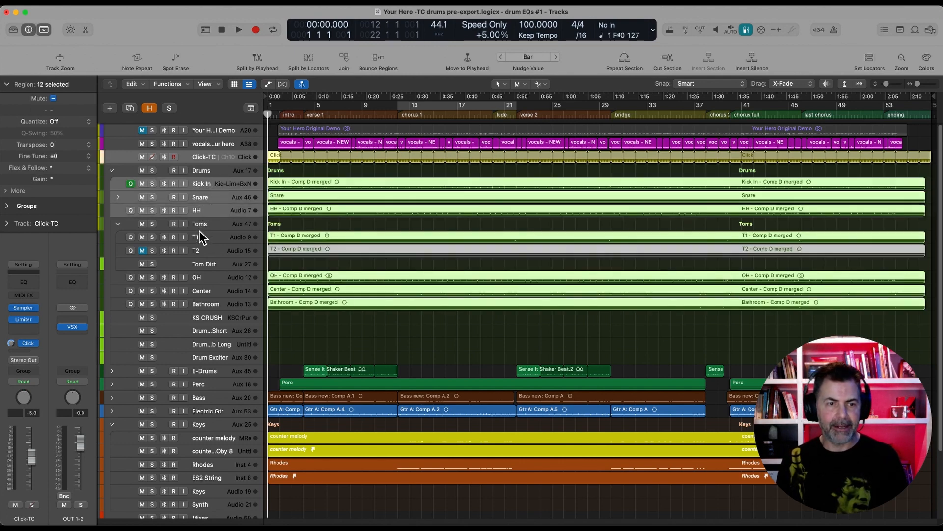
super+click(199, 237)
super+click(202, 264)
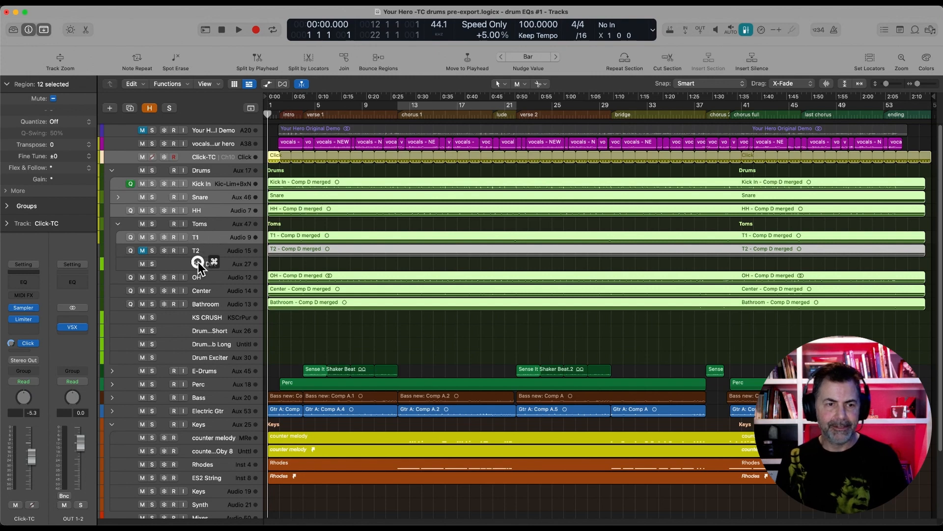
super+click(202, 278)
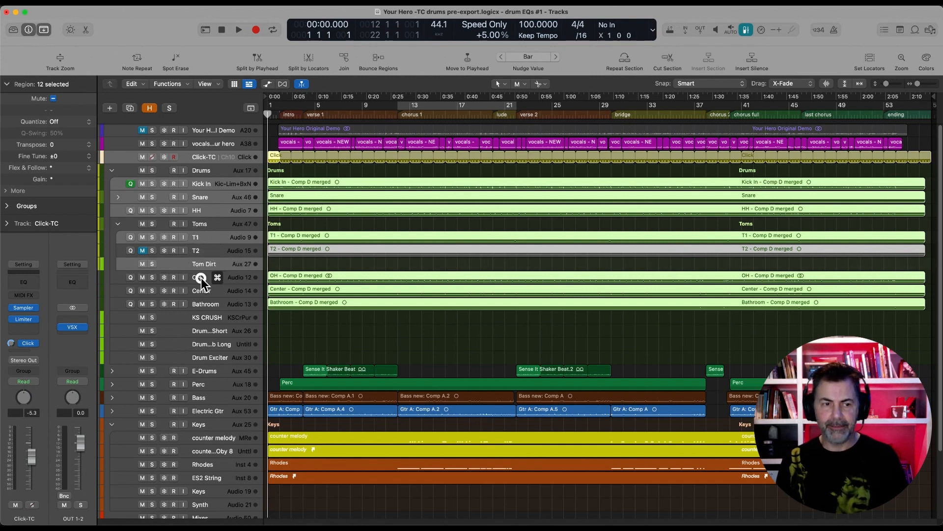
super+click(198, 291)
super+click(200, 305)
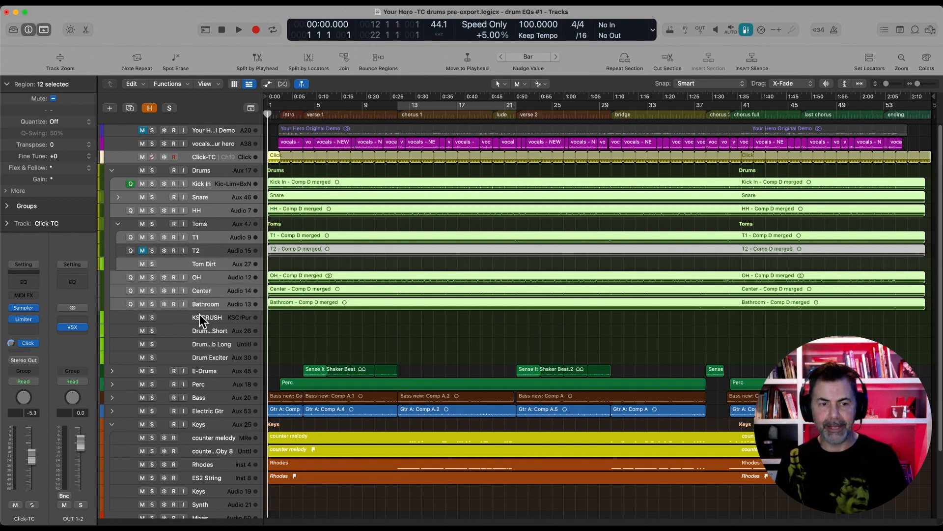
Add the KS CRUSH, Drum Verb Short, Drum Verb Long and Drum Exciter effect tracks to the selection
super+click(201, 317)
super+click(200, 331)
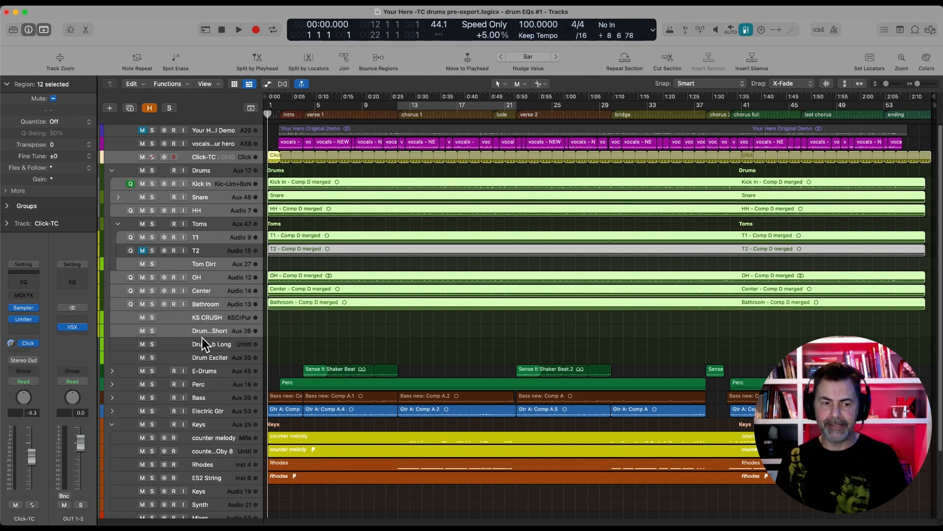
super+click(202, 346)
super+click(199, 359)
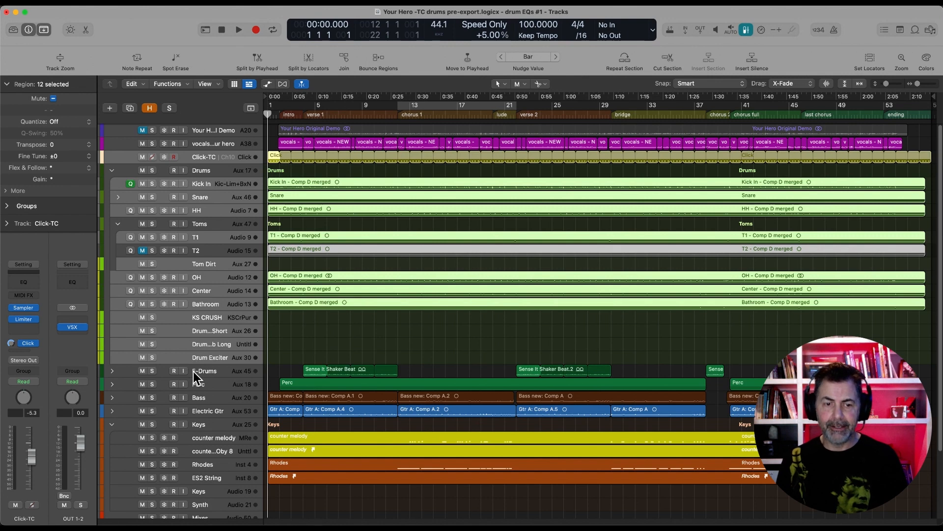
Add E-Drums, Perc, Bass, Electric Gtr, both counter melody tracks, Rhodes, ES2 String and the new vocals track to the selection
super+click(193, 371)
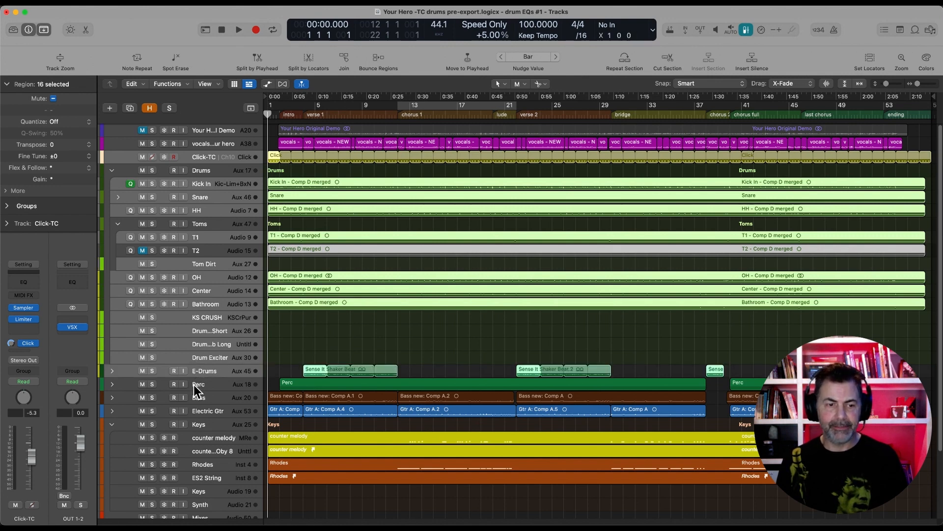
super+click(194, 384)
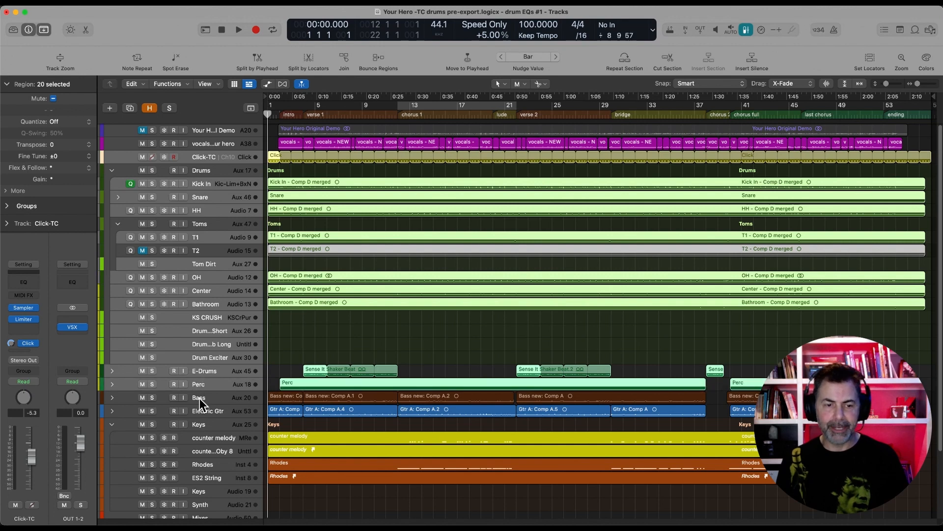
super+click(196, 398)
super+click(196, 411)
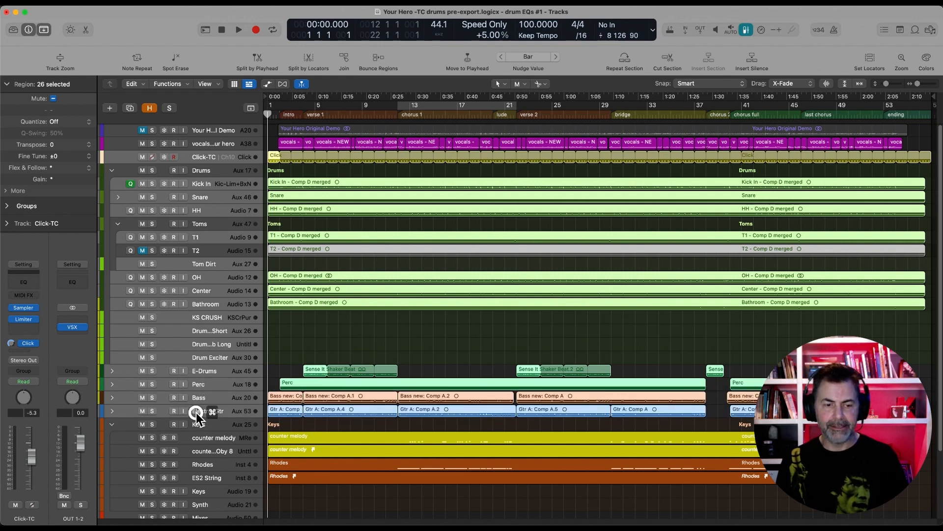
super+click(198, 437)
super+click(200, 450)
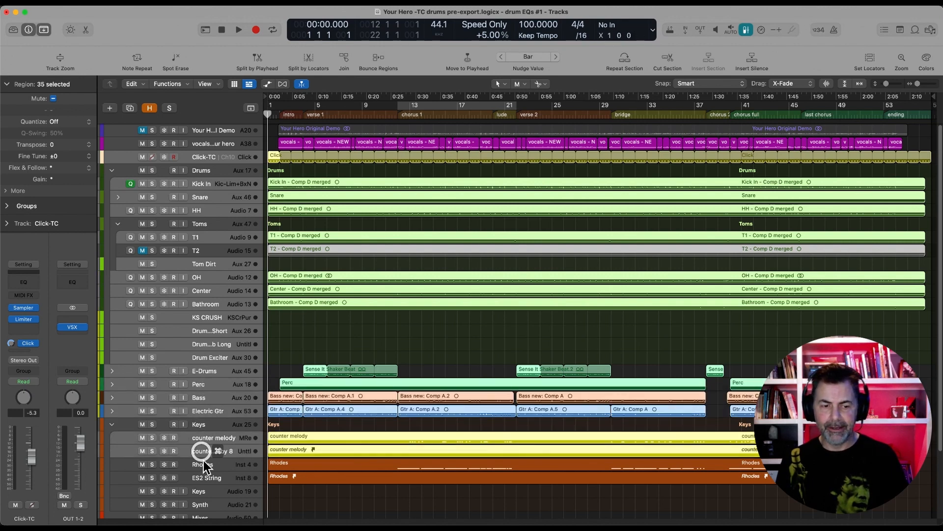
super+click(199, 464)
super+click(199, 477)
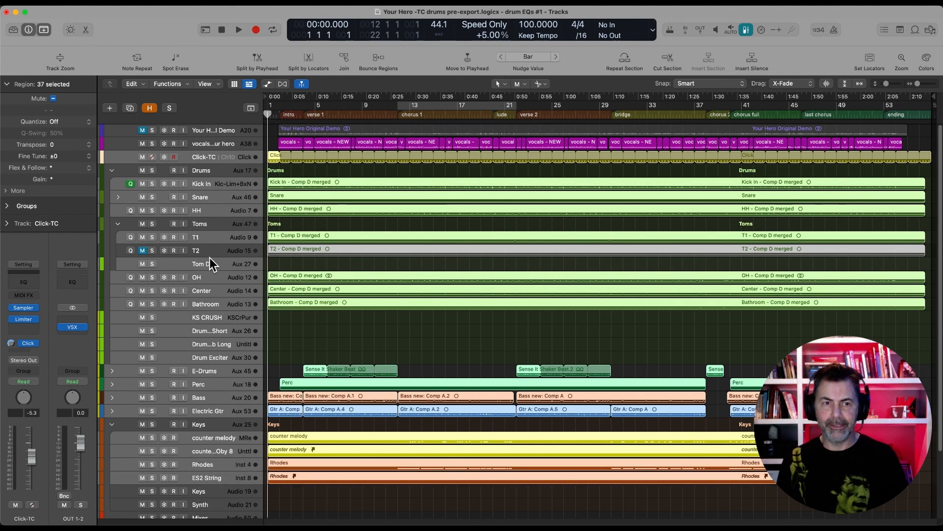
super+click(214, 144)
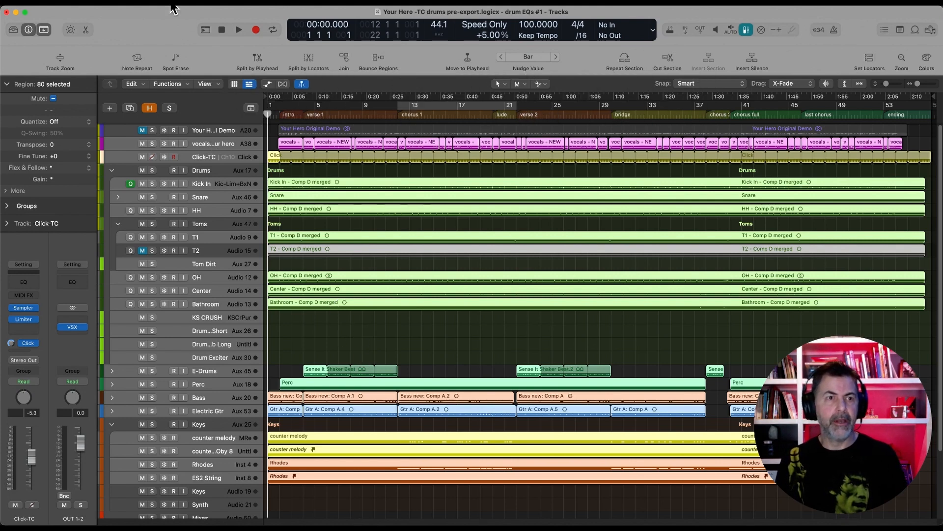
Start exporting the 22 selected tracks as audio files, with the export options shown
click(68, 6)
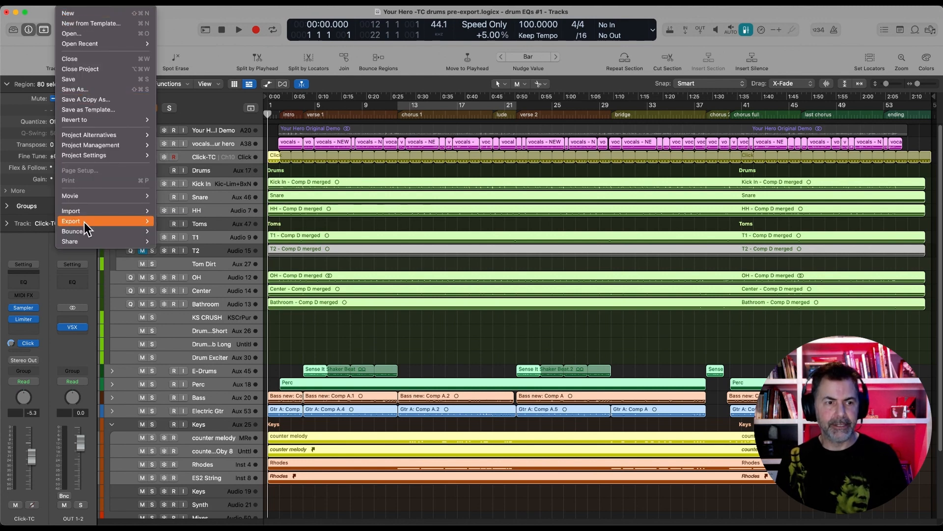
mouse_move(84, 223)
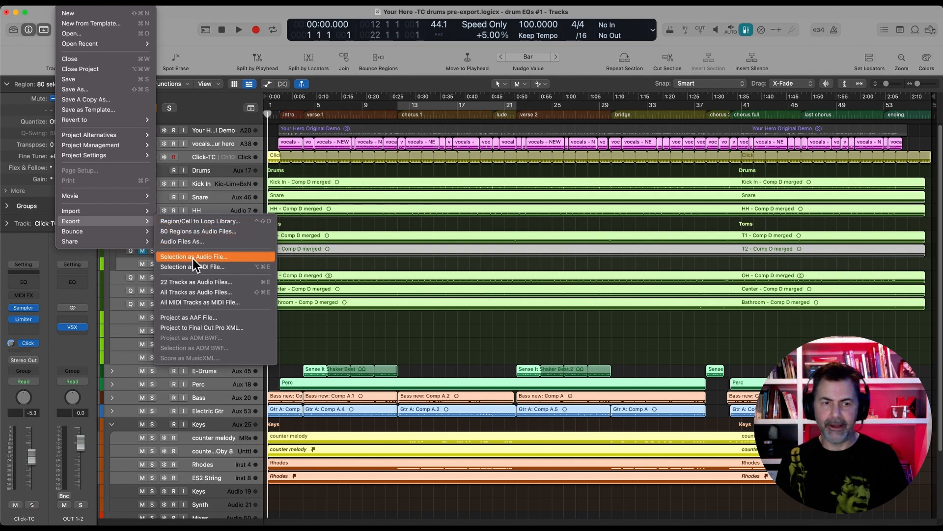
click(185, 284)
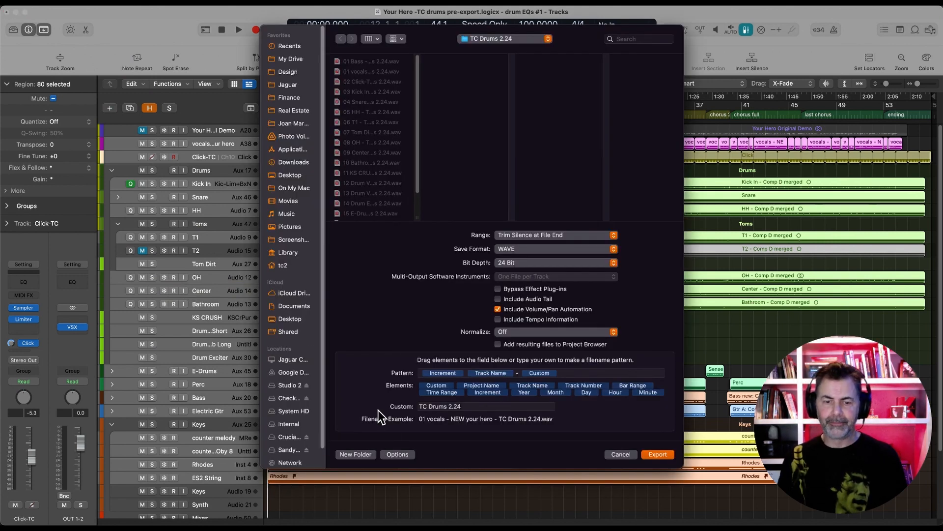
click(396, 453)
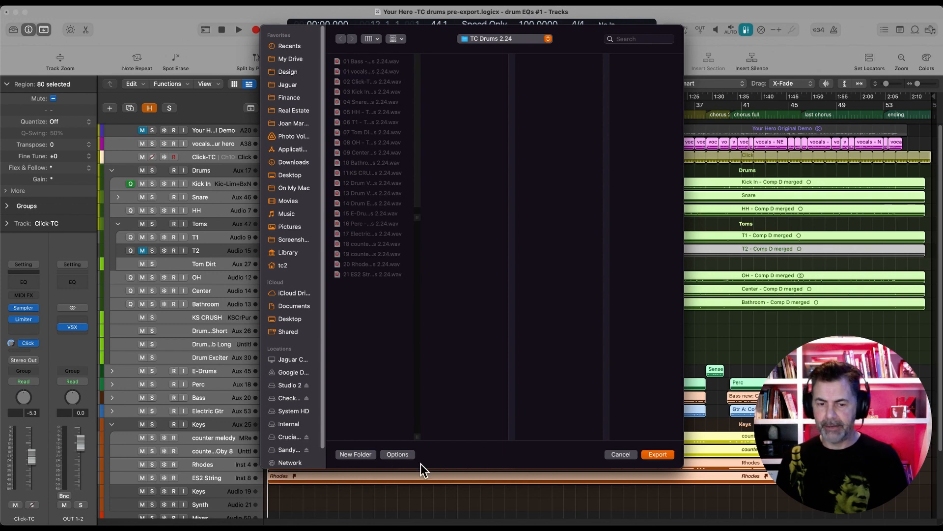
click(392, 456)
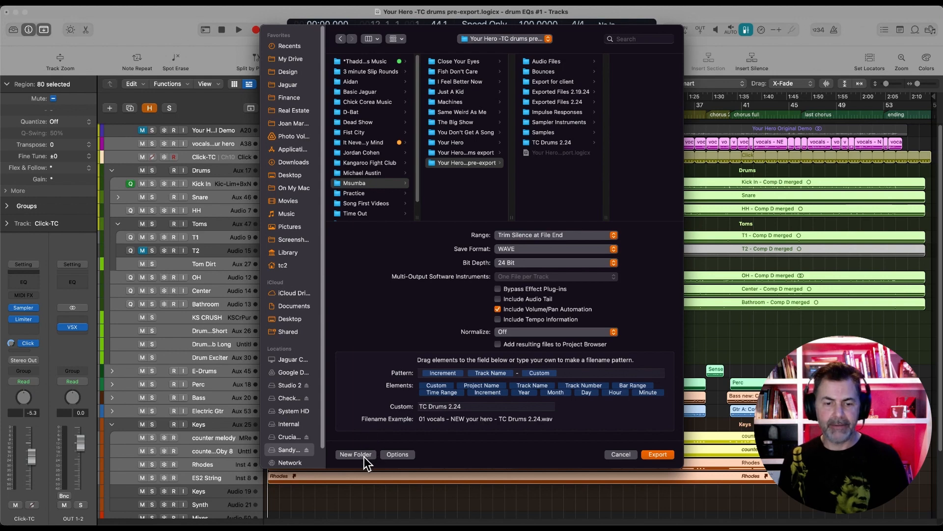
Create a destination folder named TC Drums 2.24B inside the Your Hero -TC drums pre-export folder
click(355, 454)
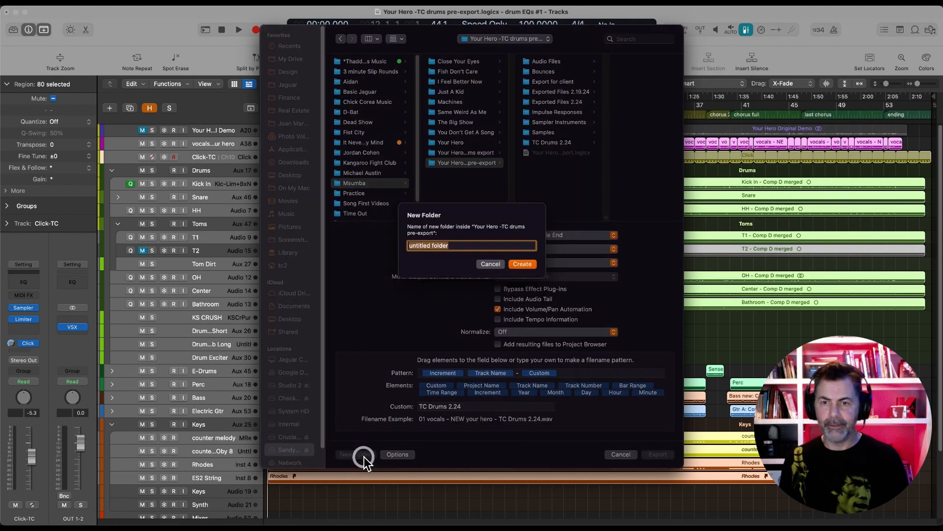
text(TC Drums 2.24B)
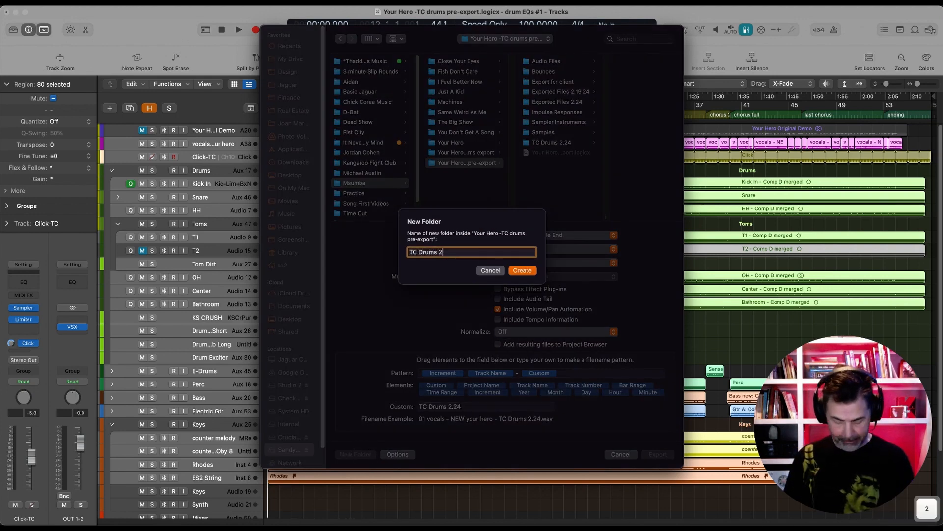
key(Return)
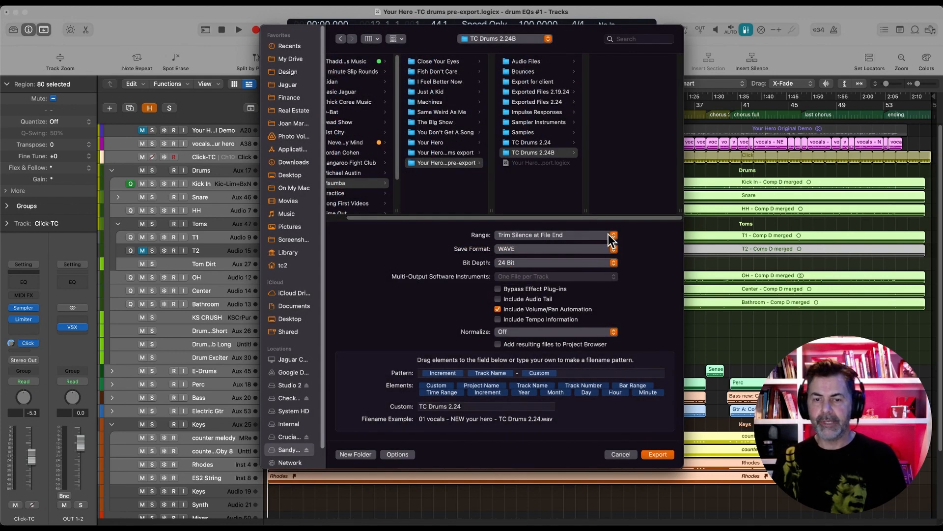
Set the export to Trim Silence at File End, WAVE format and 24 Bit, with Normalize on Overload Protection Only
click(600, 234)
click(600, 235)
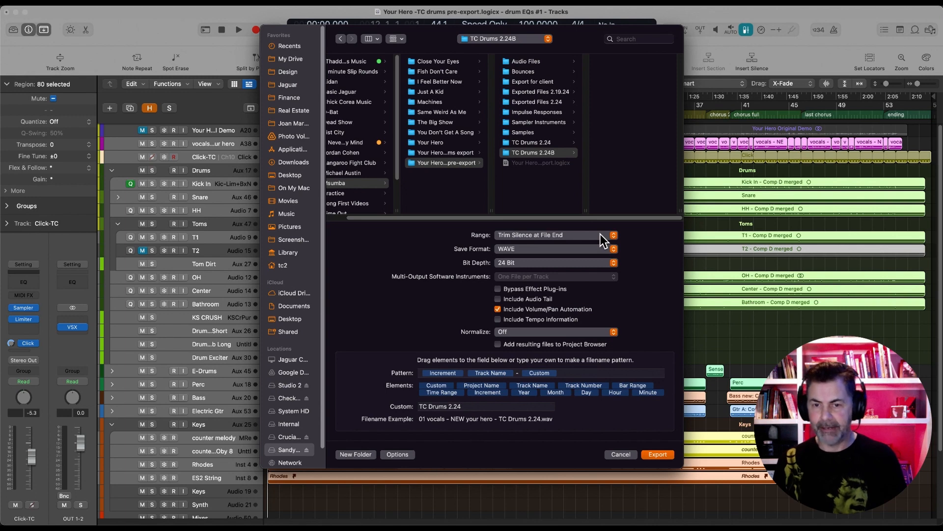
click(588, 248)
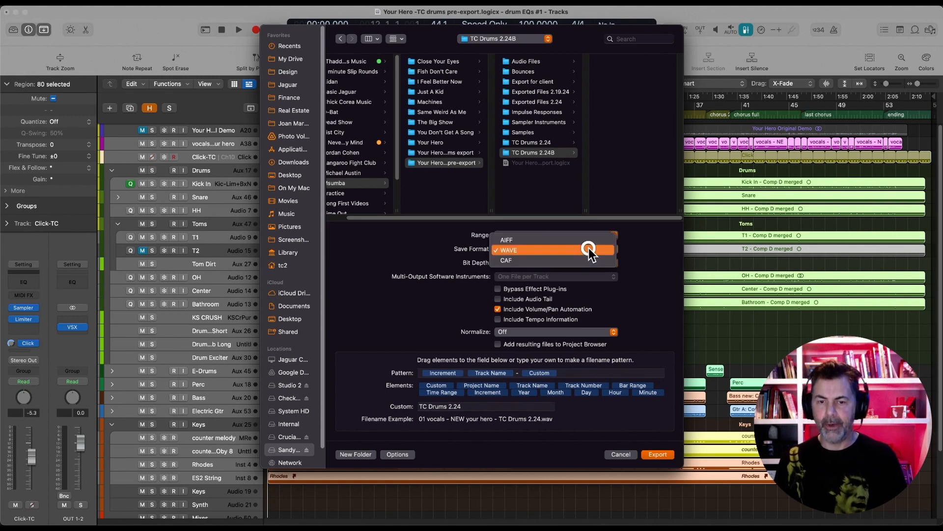
click(589, 247)
click(573, 262)
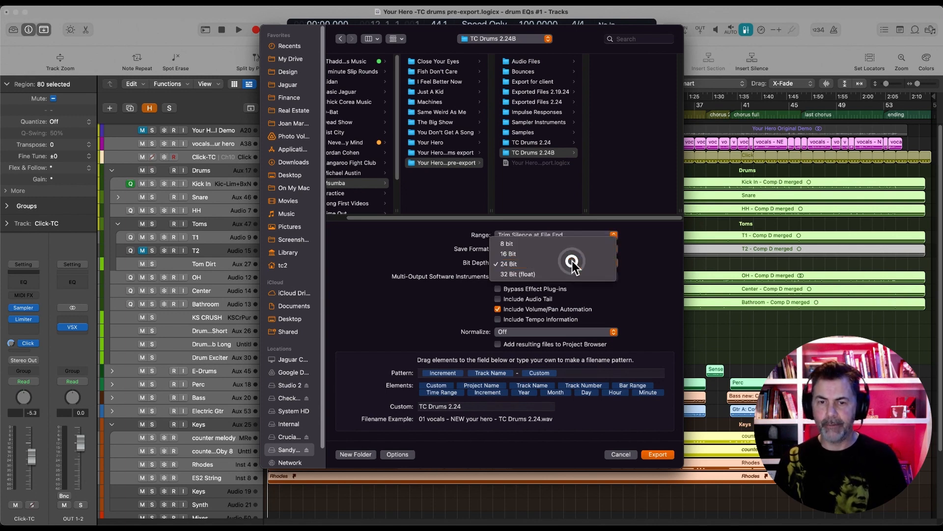
click(572, 261)
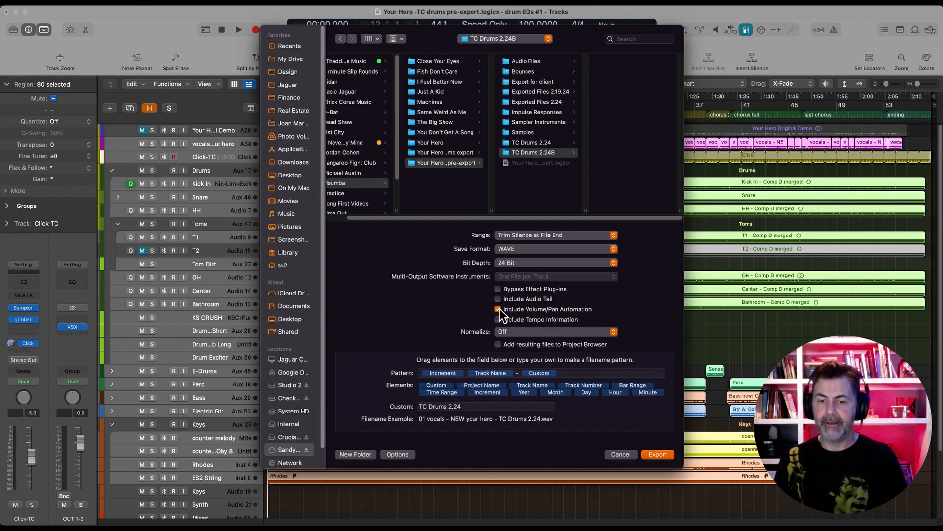
click(506, 333)
click(521, 342)
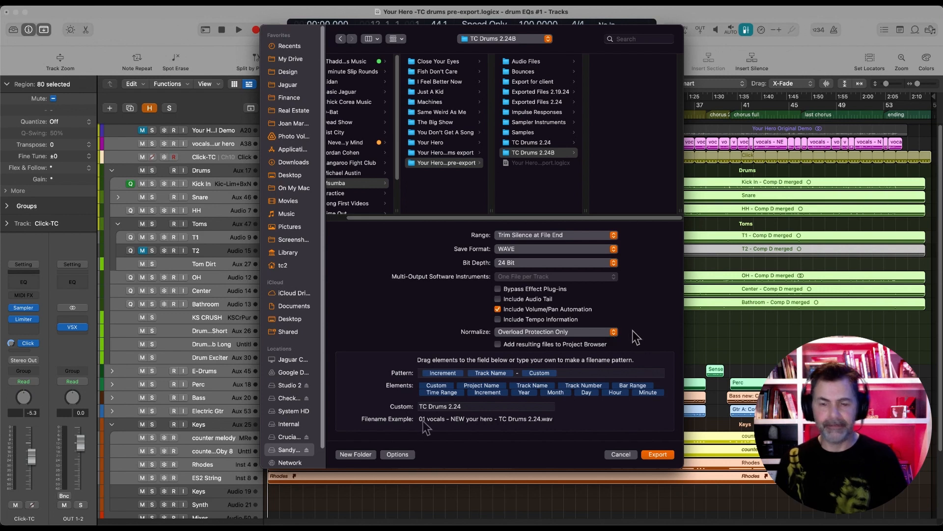
Examine the Increment, Track Name and Custom elements of the filename pattern alongside the filename example
click(437, 373)
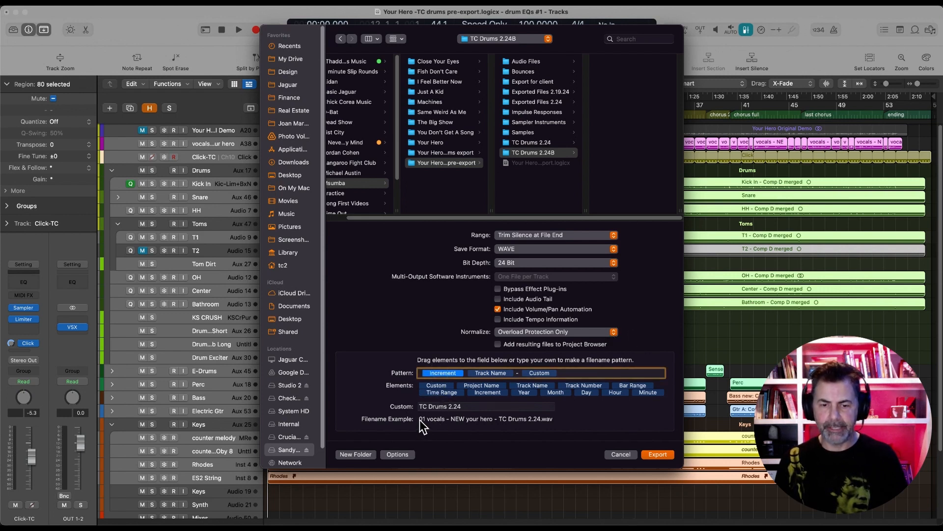
mouse_move(418, 423)
mouse_down()
mouse_move(561, 429)
mouse_move(554, 431)
mouse_up()
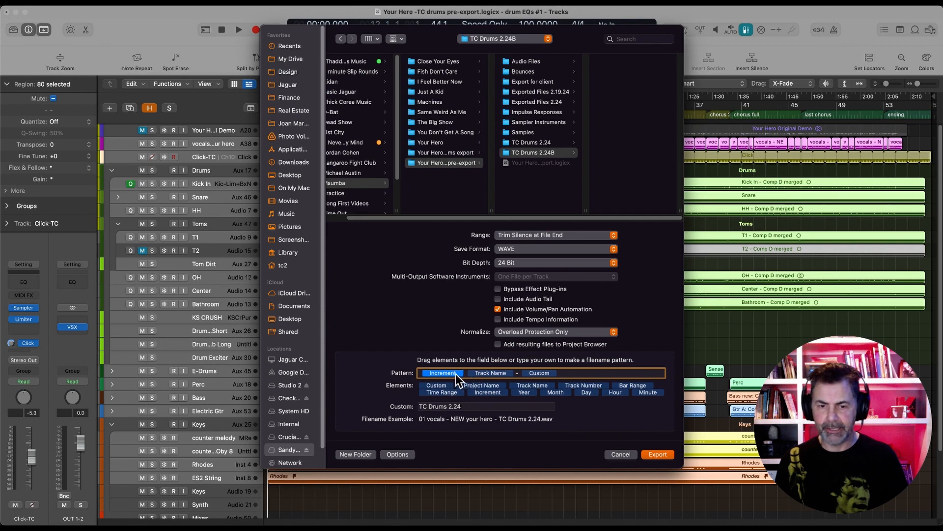
click(442, 373)
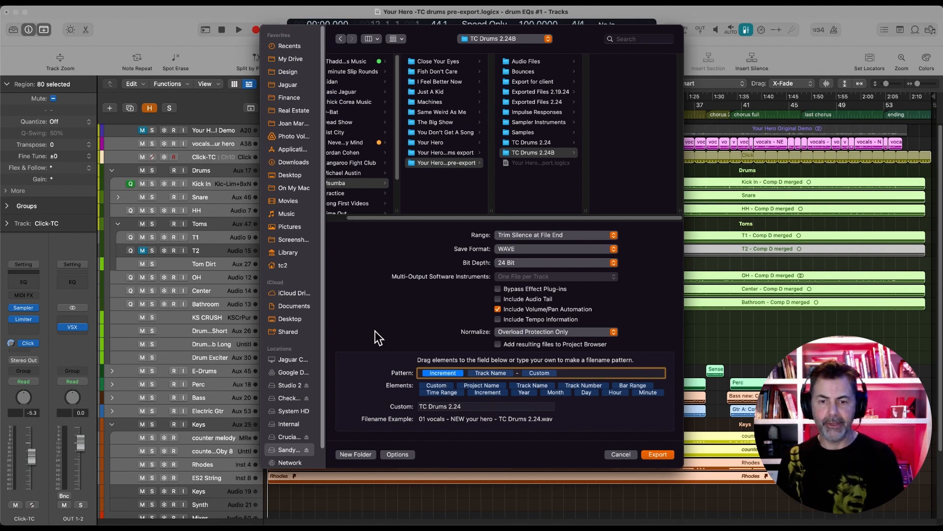
click(466, 372)
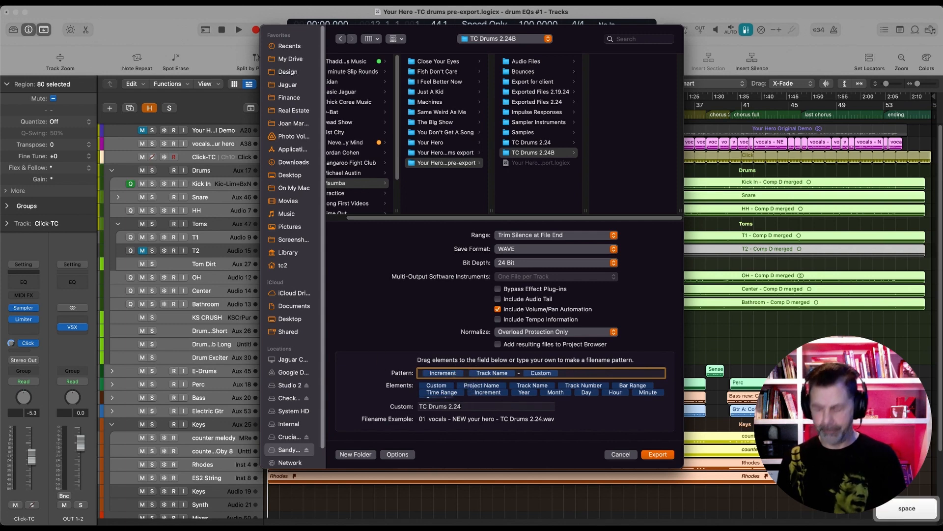
key(BackSpace)
click(489, 373)
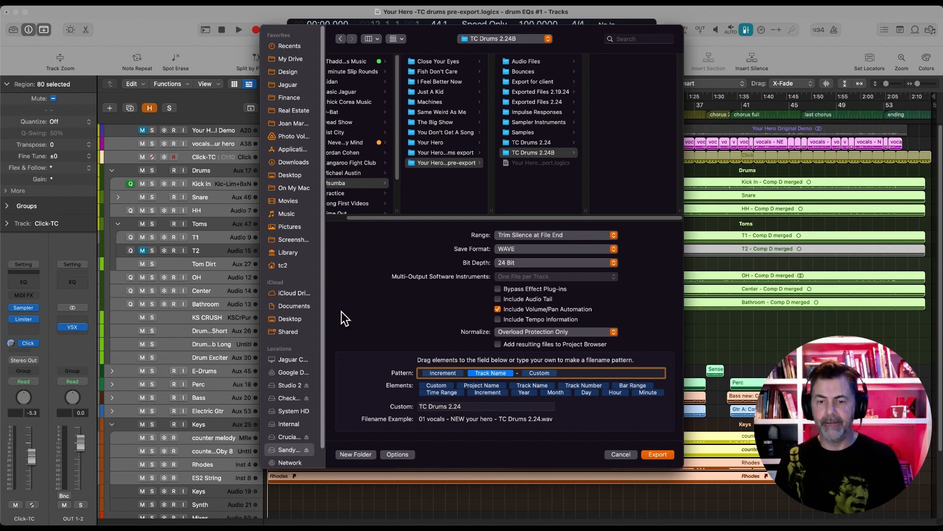
click(519, 374)
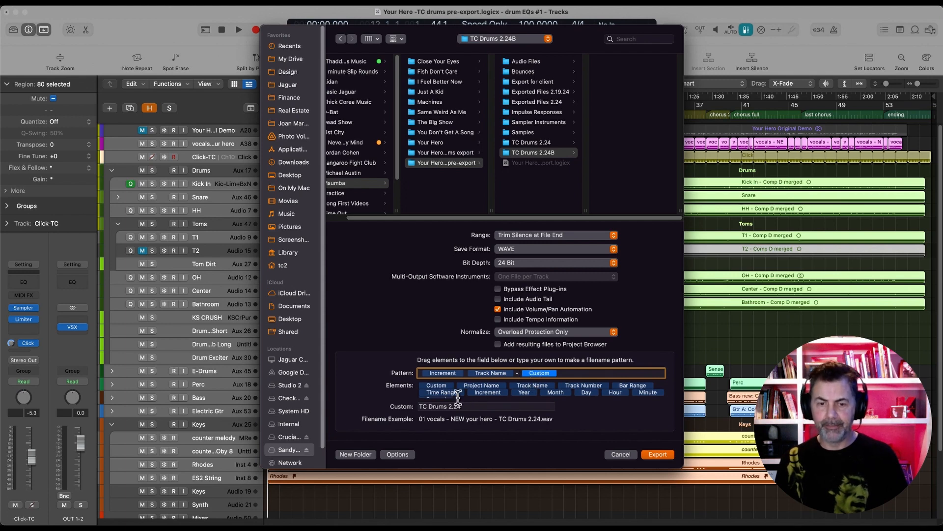
Re-enter the custom filename text as TC Drums 2.24
click(471, 405)
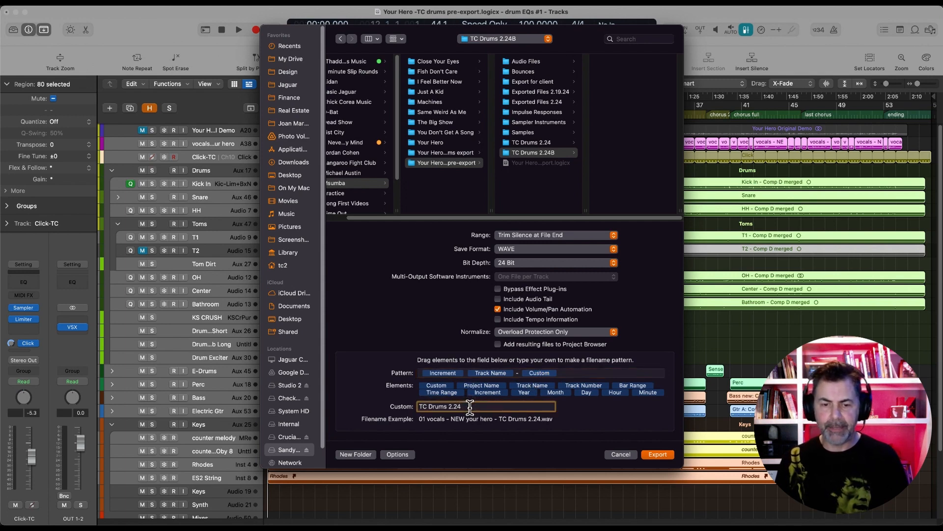
drag(466, 406, 419, 408)
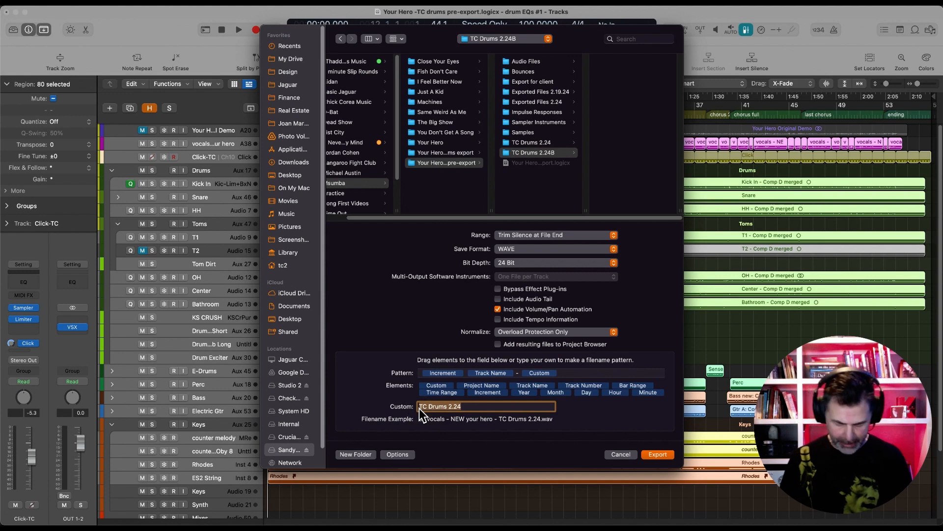
text(TC Dru)
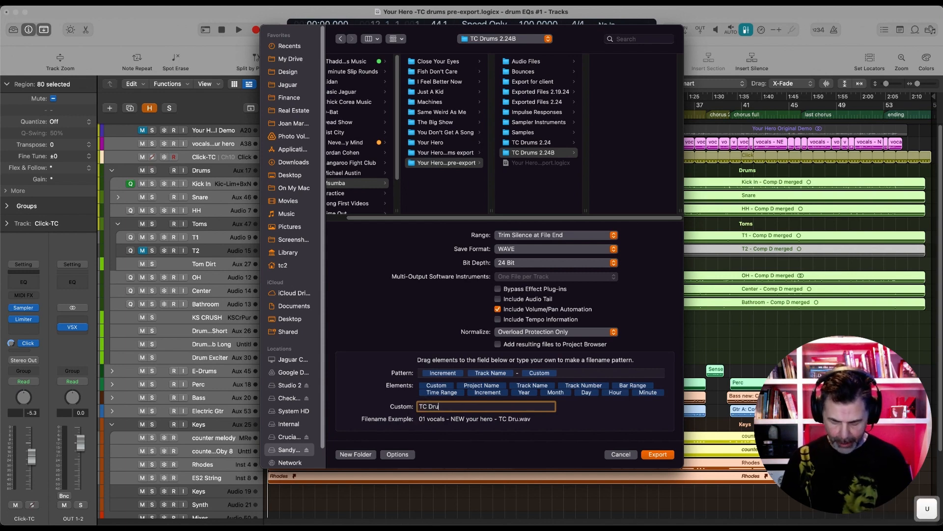
text(ms 2.24)
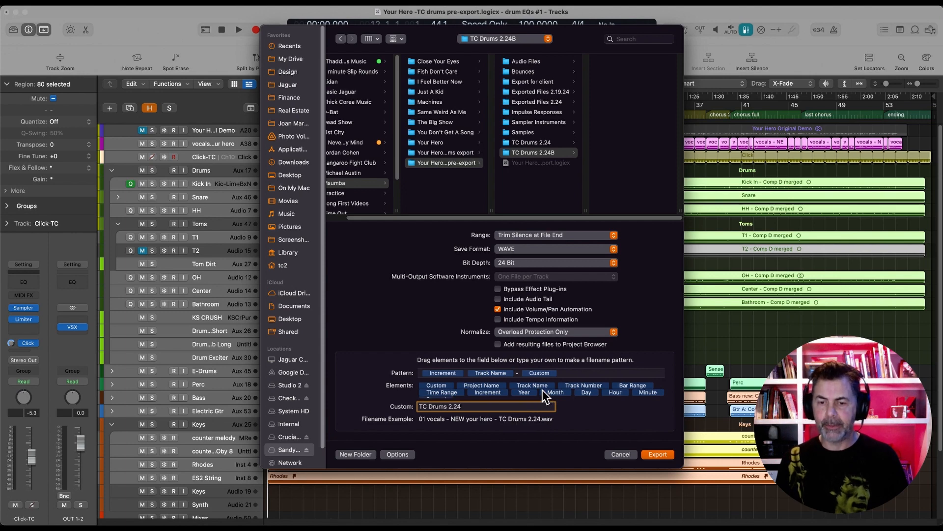
Try the Project Name element at the end of the filename pattern and remove it again
drag(483, 385, 580, 373)
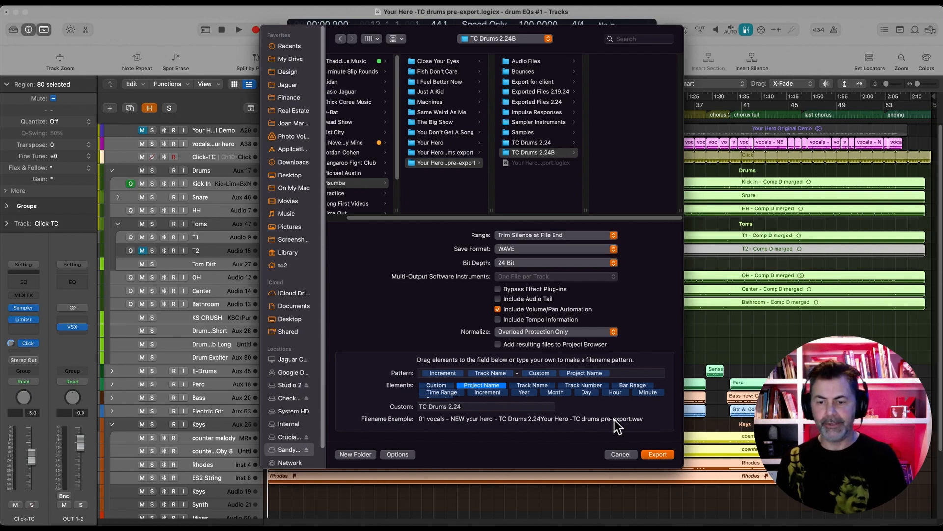
click(585, 370)
key(BackSpace)
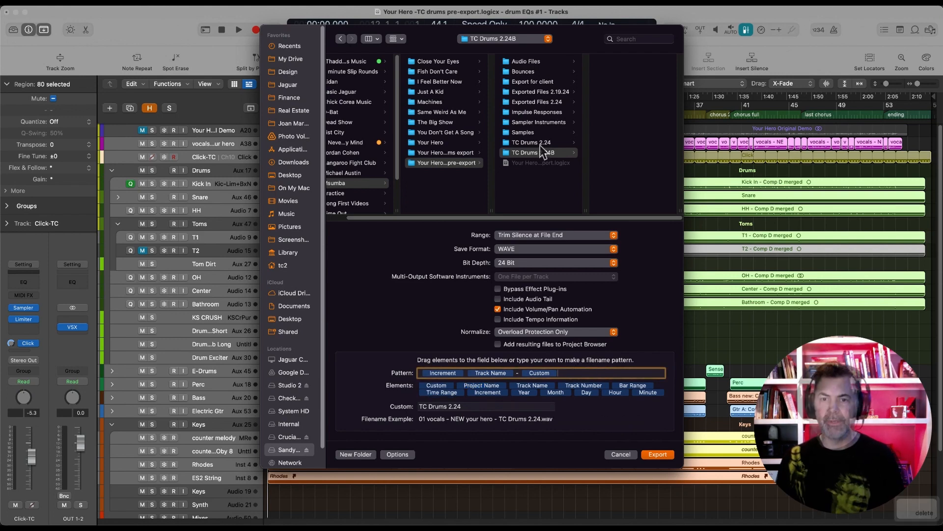
Export the selected tracks as audio files into the TC Drums 2.24B folder and reduce the track selection to Kick In
click(658, 454)
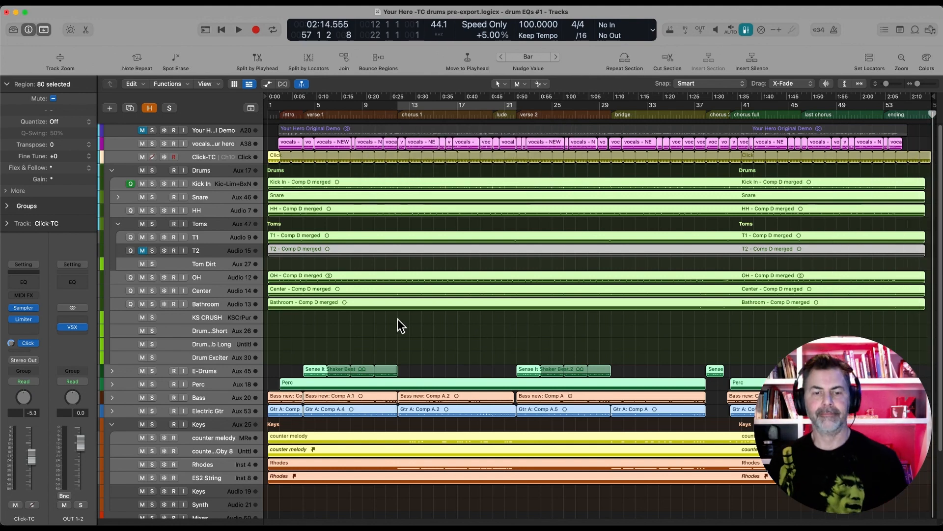
click(204, 184)
click(389, 261)
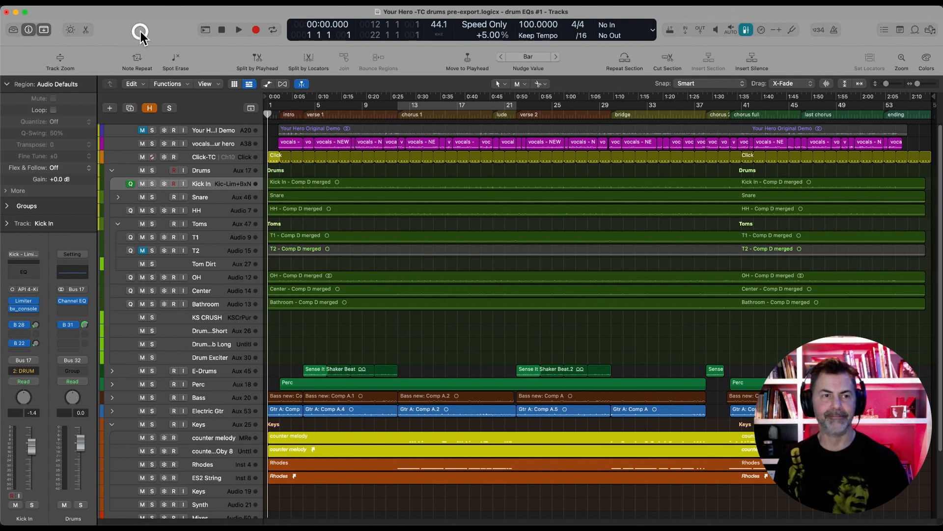
Close the Your Hero -TC drums pre-export project and save its changes
key(super+w)
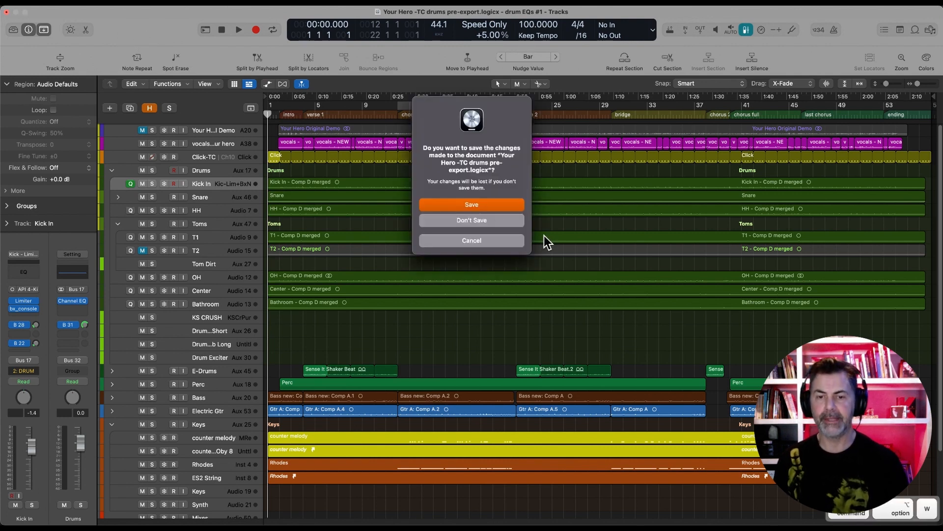
click(472, 205)
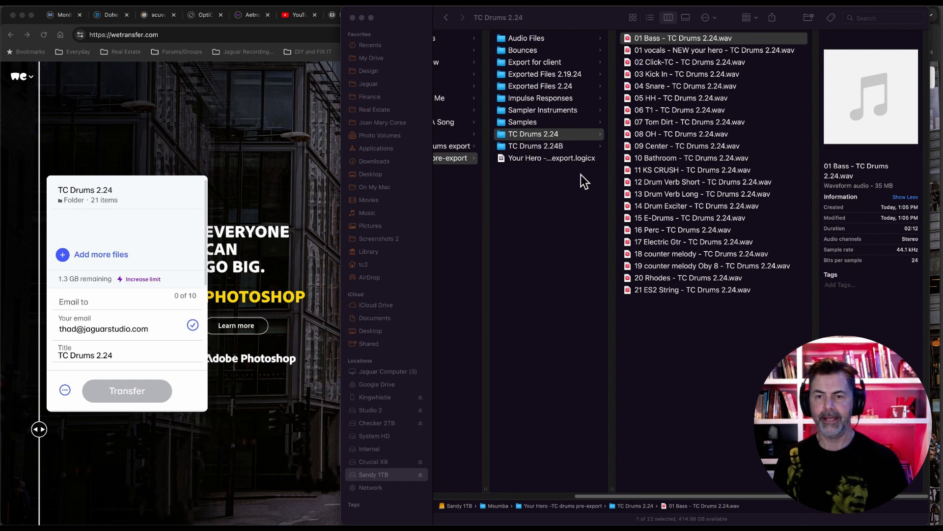
In Finder, open the TC Drums 2.24B folder, widen its file column and look through the exported files
click(548, 146)
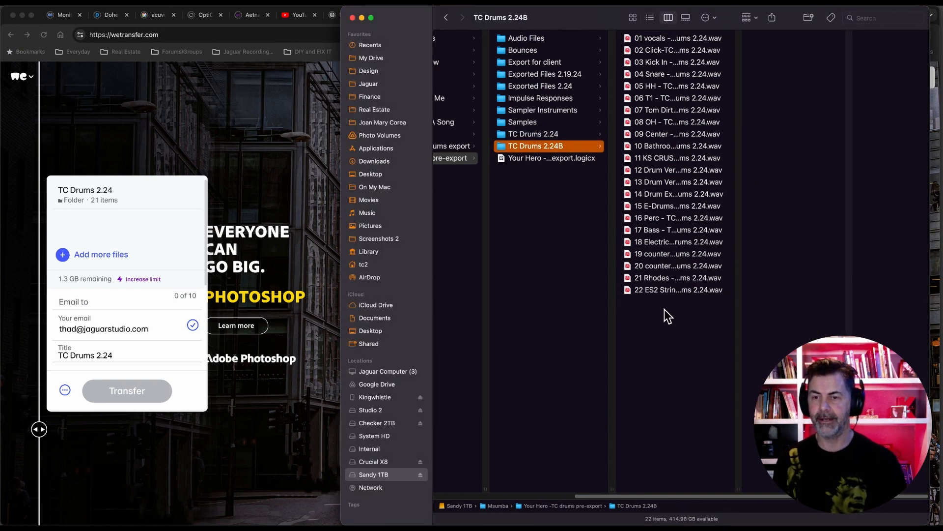
double_click(738, 489)
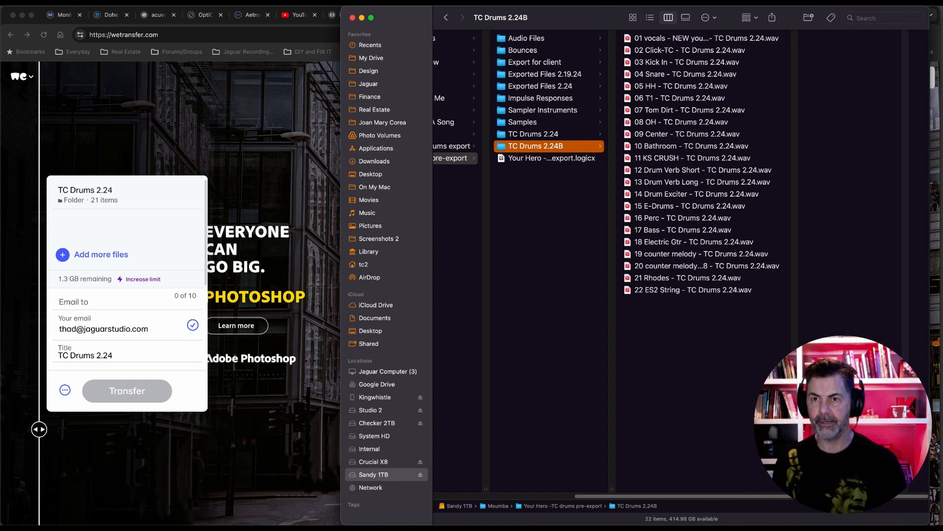
click(667, 39)
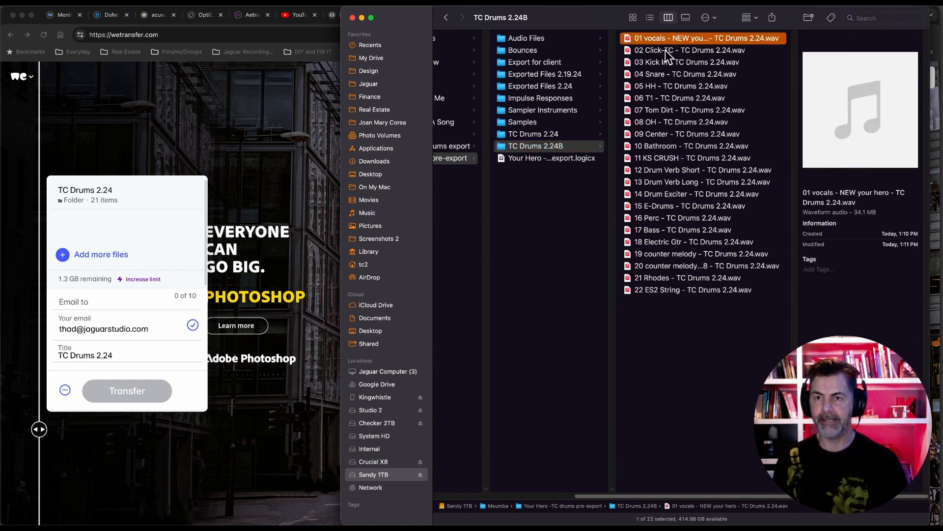
click(669, 50)
click(670, 62)
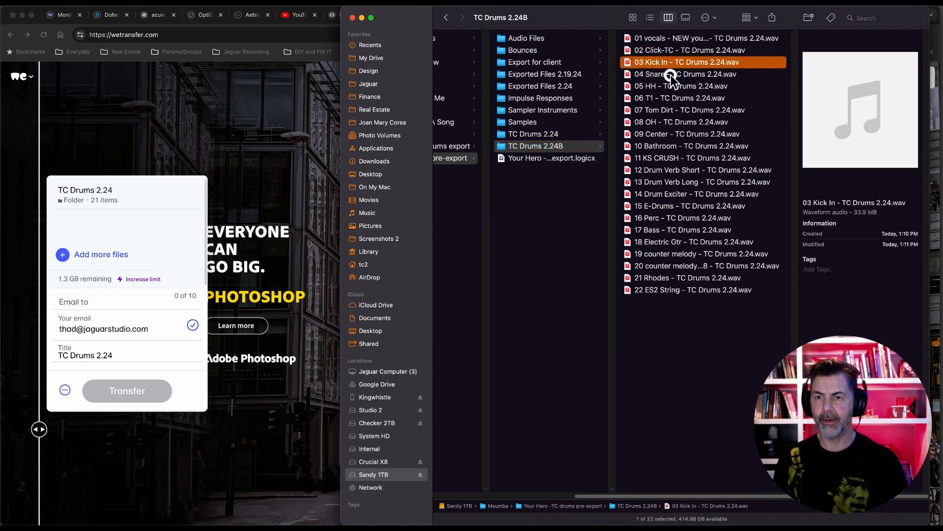
click(670, 75)
click(670, 87)
click(670, 98)
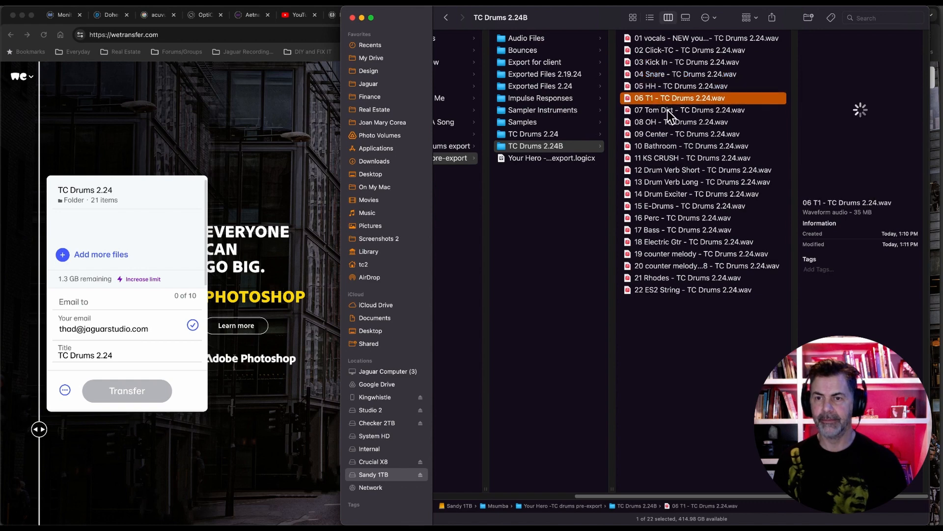
click(669, 110)
click(669, 122)
click(684, 339)
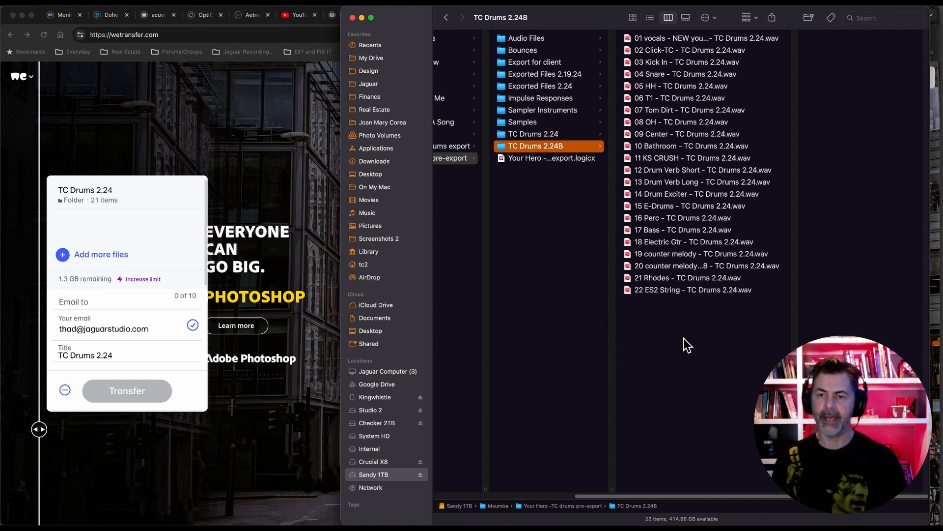
Switch to WeTransfer, remove the TC Drums 2.24 folder from the transfer and add the TC Drums 2.24B folder from Finder
click(176, 223)
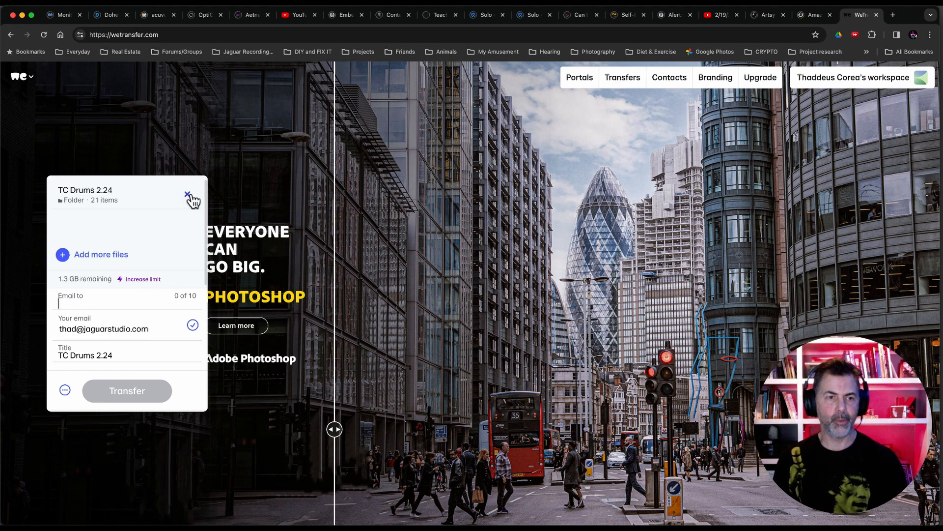
click(187, 194)
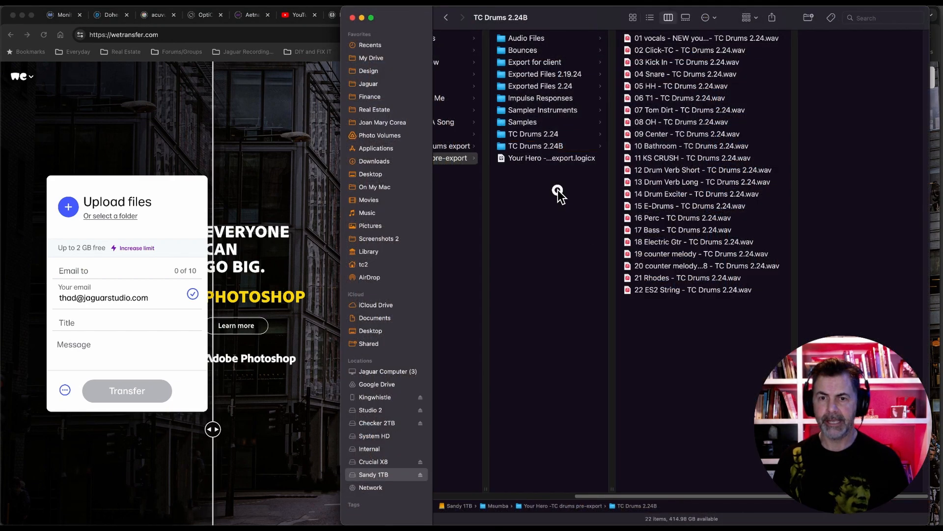
key(Left)
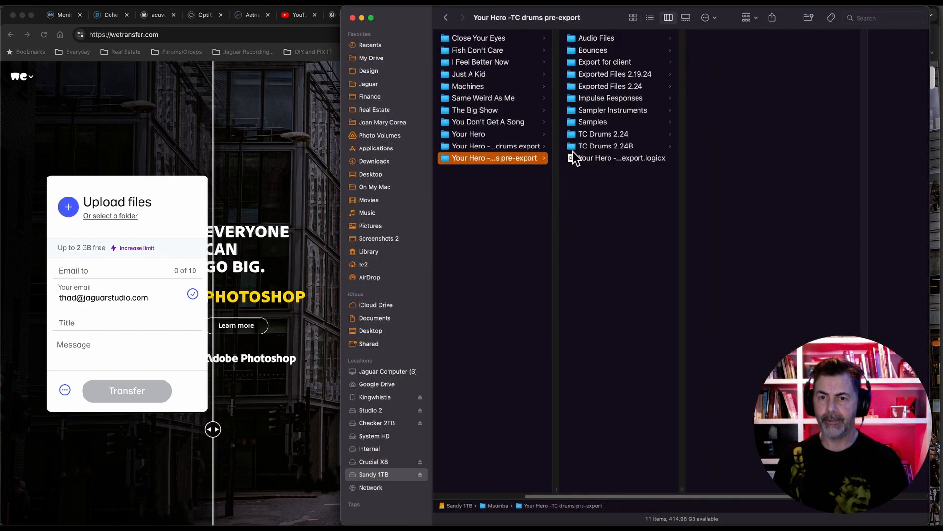
click(606, 146)
drag(606, 146, 303, 167)
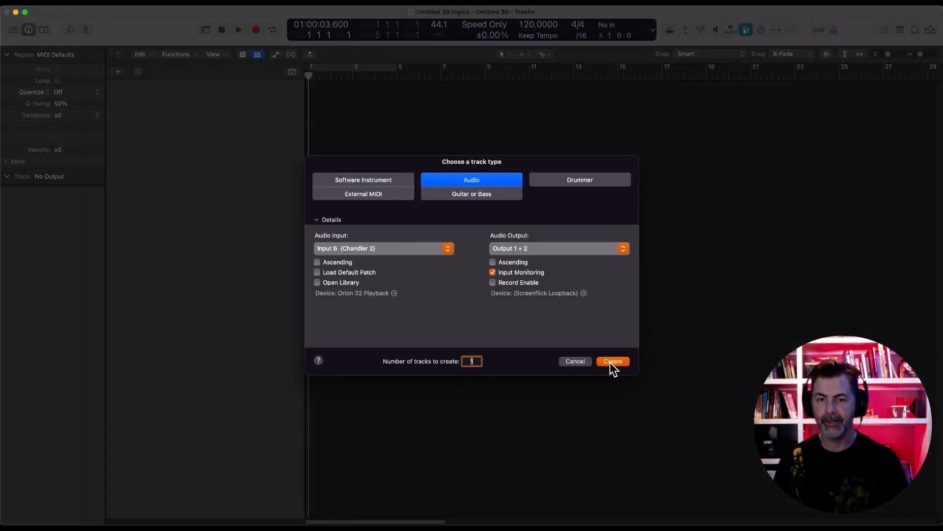
In a new Logic Pro project, create one audio track and set the tempo to 100 BPM
click(612, 363)
click(361, 125)
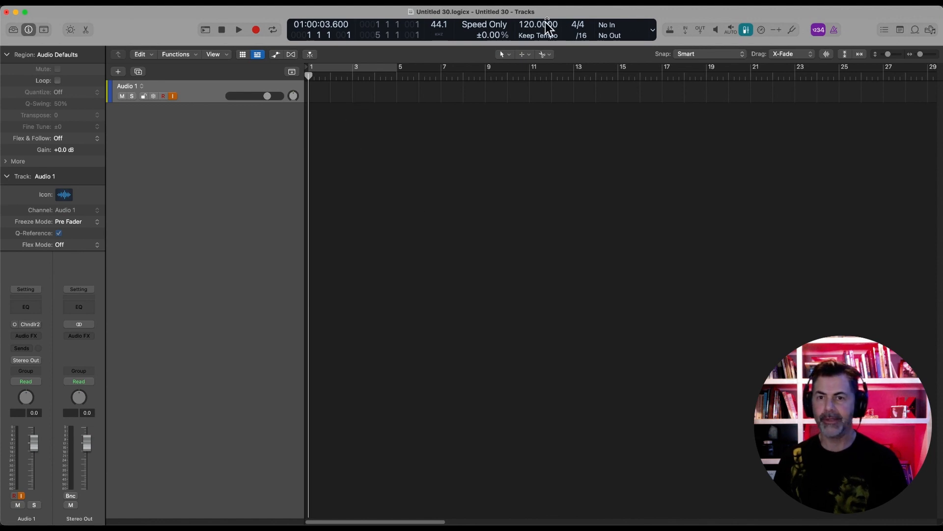
click(530, 25)
click(529, 26)
text(100)
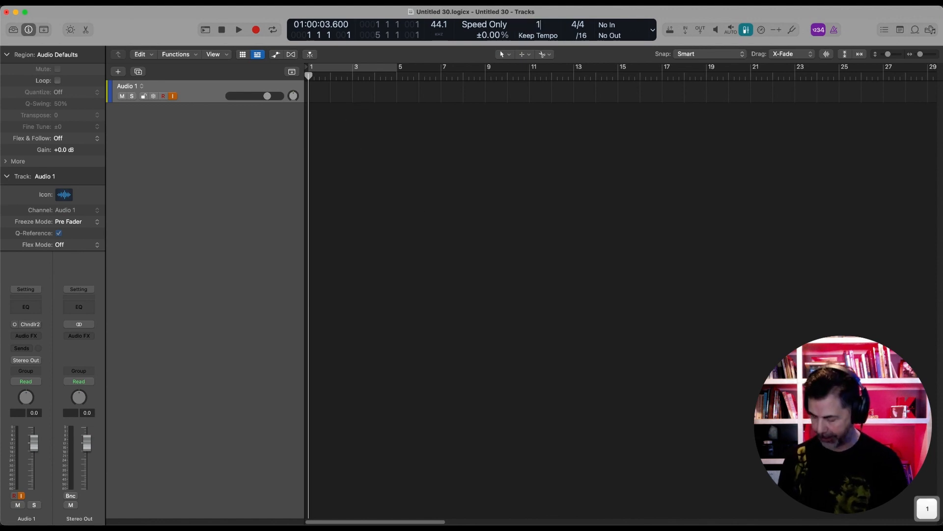
key(Return)
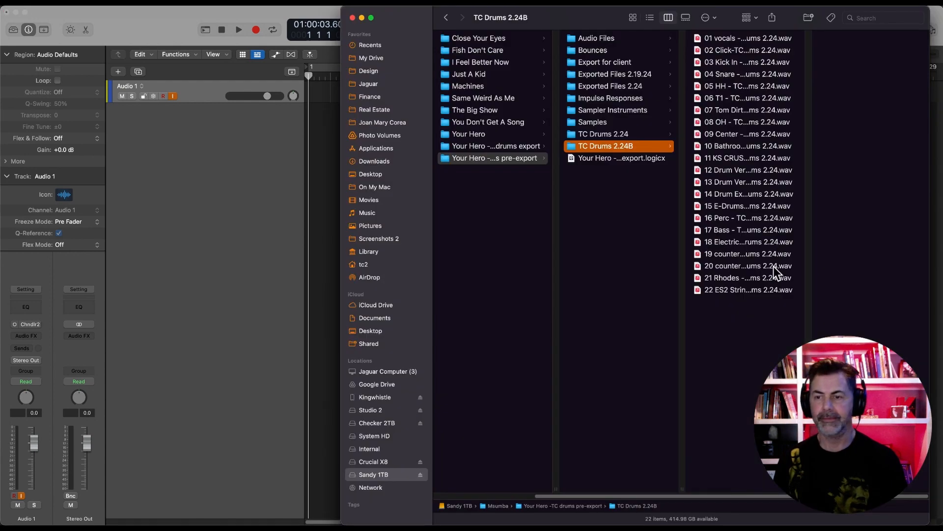
Import all the exported TC Drums audio files at bar 1, creating a new track for each
drag(746, 320, 749, 153)
drag(744, 73, 737, 37)
drag(729, 124, 311, 173)
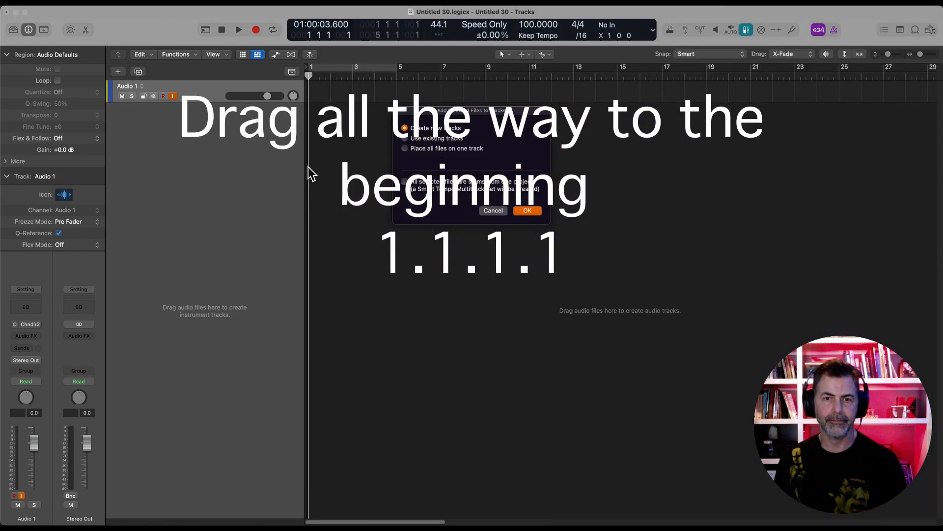
click(525, 211)
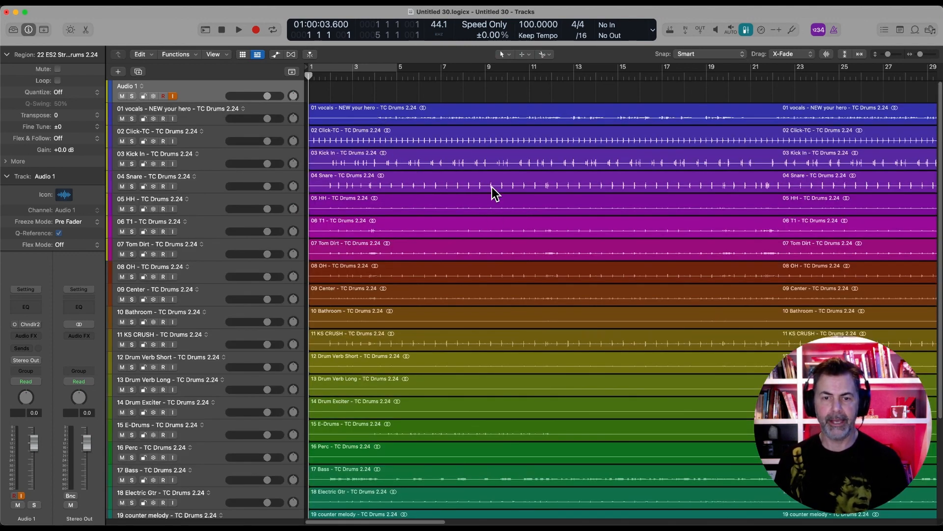
Lower all 22 imported tracks together to -4.6 dB in the mixer and play the session to check the exports
scroll(475, 269, down, 10)
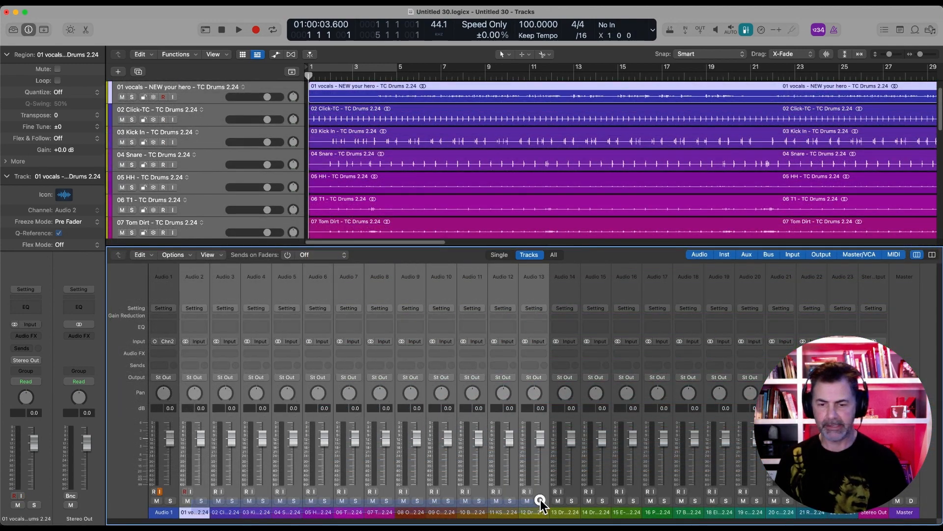
key(super+a)
key(space)
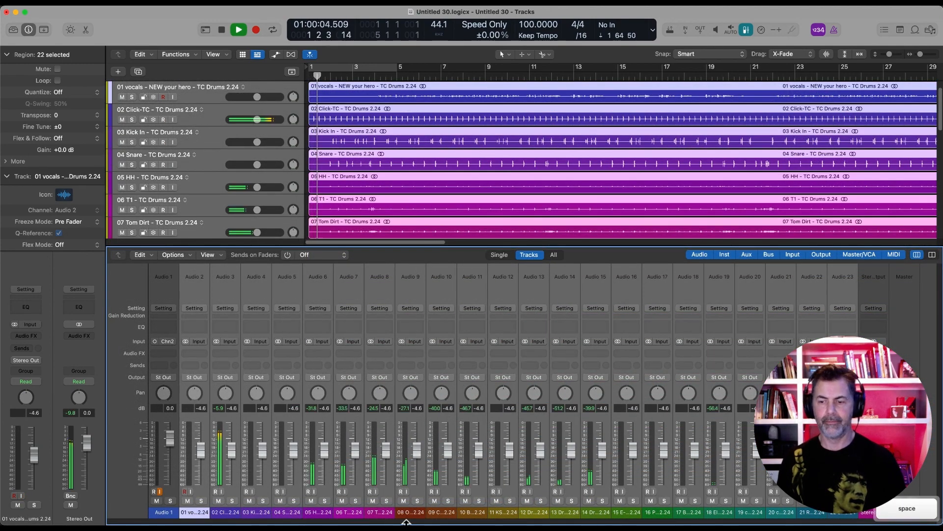
click(227, 515)
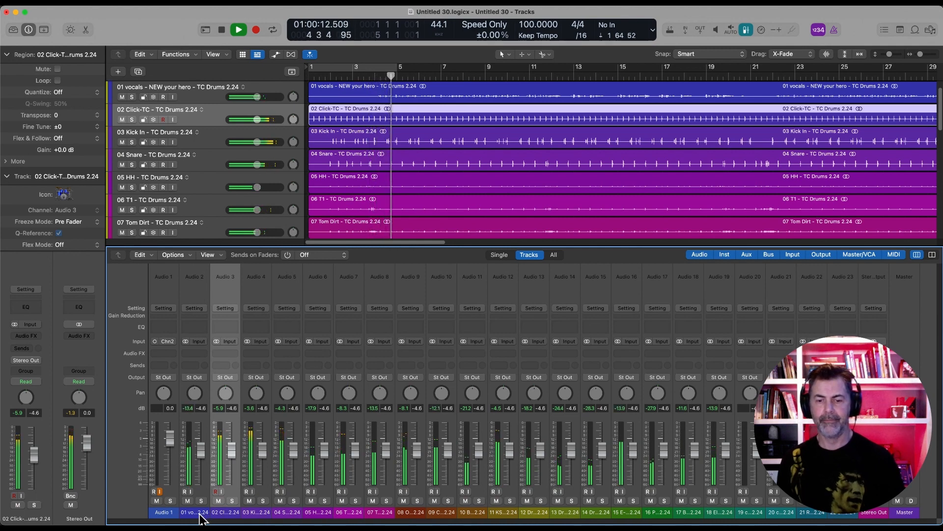
key(space)
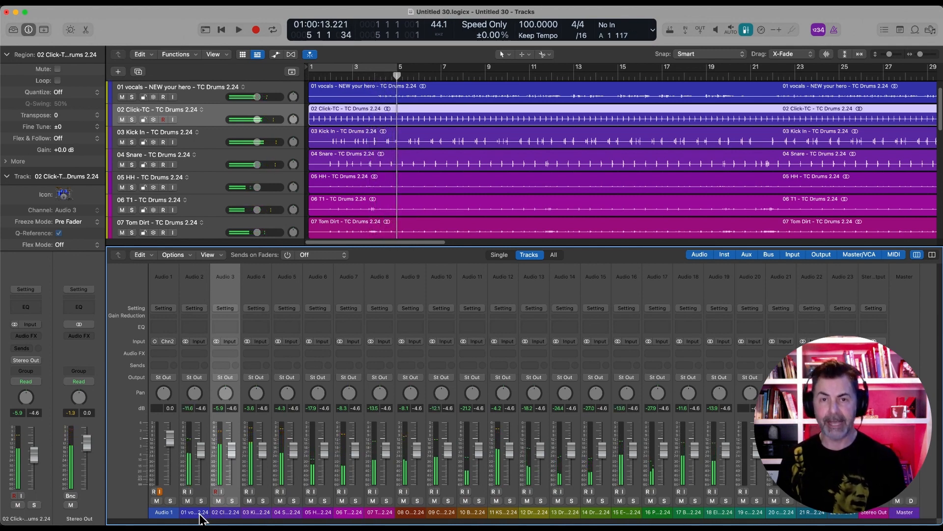